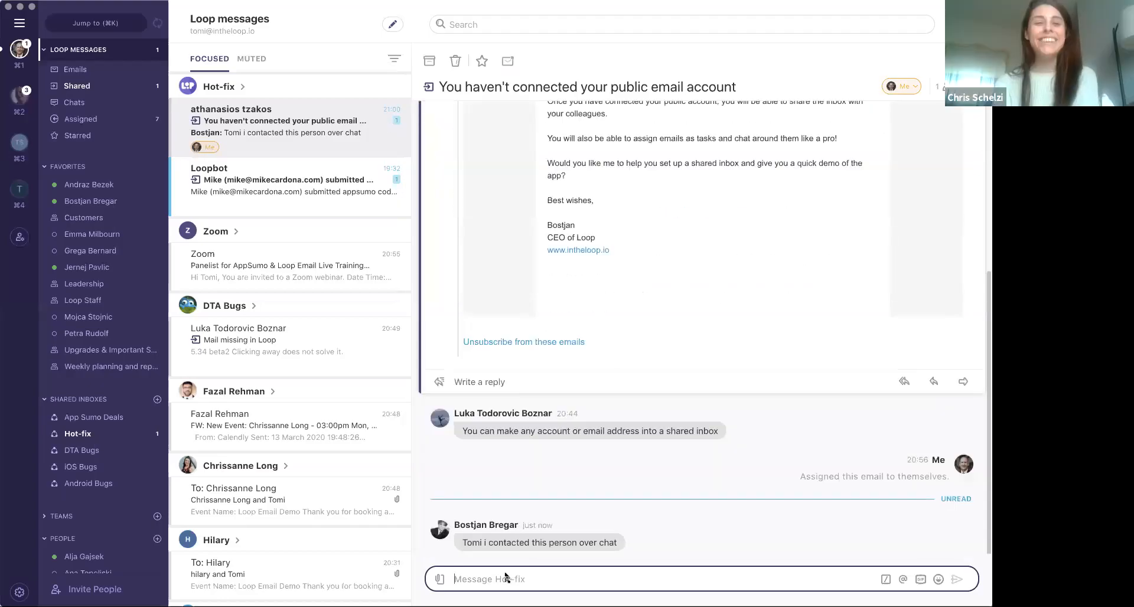
{"action": "type", "text": "Thanks!"}
Send "Thanks!" in the Hot-fix chat and view the Zoom 'Panelist for AppSumo' email
{"action": "key", "text": "Return"}
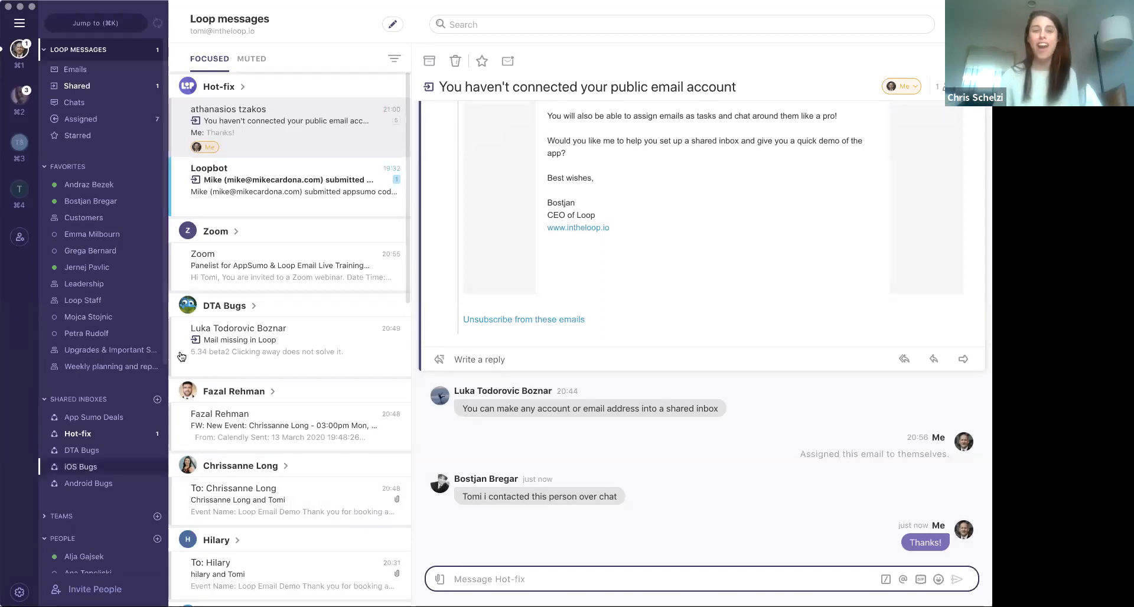
{"action": "left_click", "coordinate": [244, 271]}
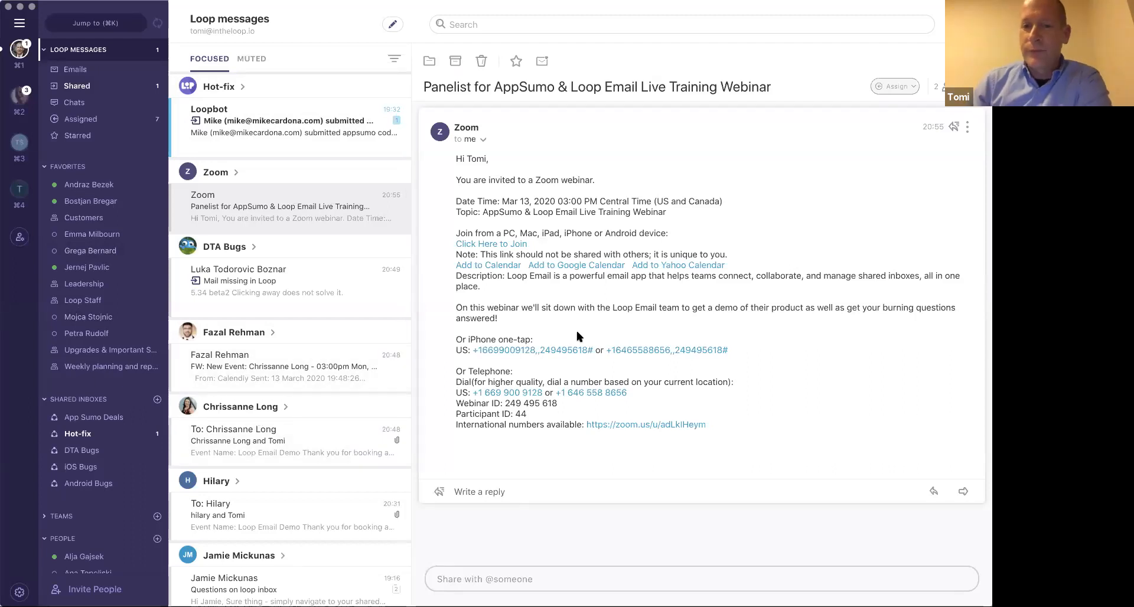
{"action": "mouse_move", "coordinate": [74, 69]}
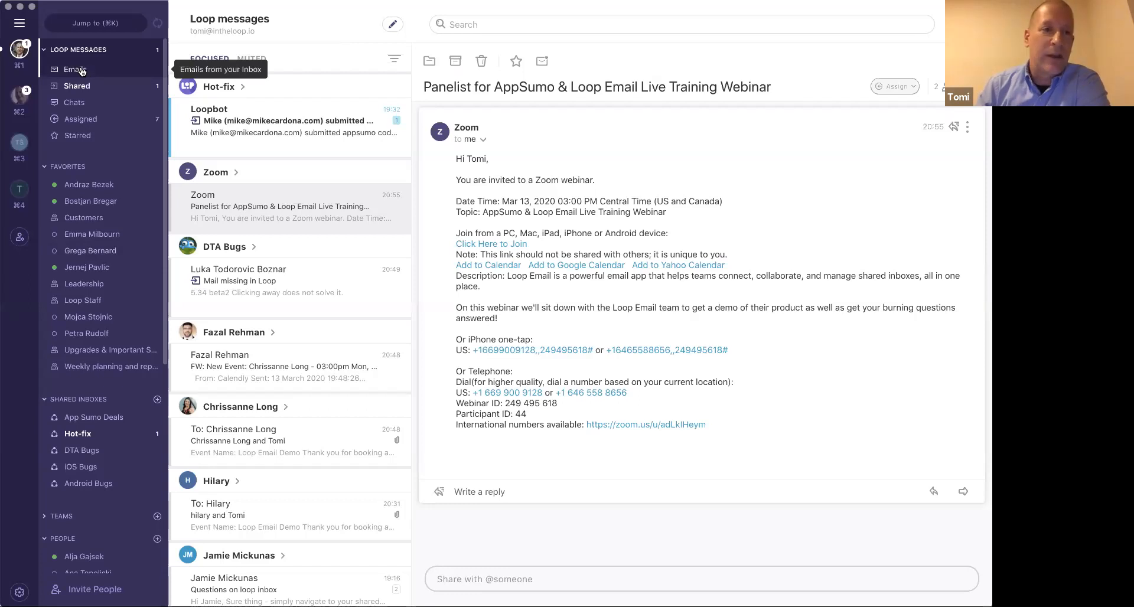
Browse the Emails-only and Shared sidebar views, then return to the unified Loop messages list
{"action": "left_click", "coordinate": [81, 71]}
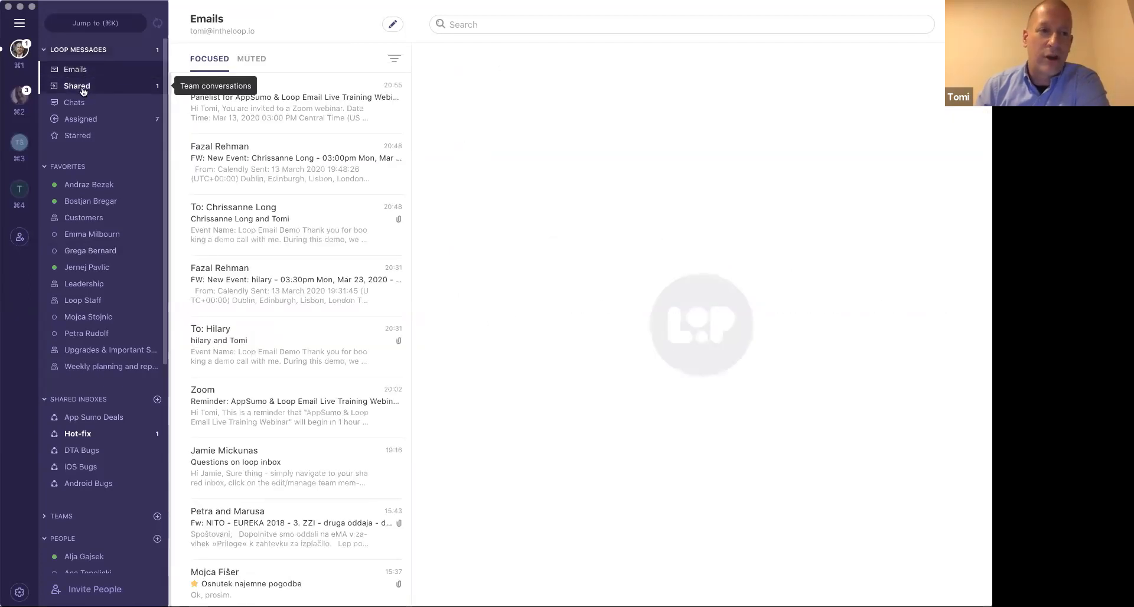
{"action": "left_click", "coordinate": [76, 86]}
{"action": "left_click", "coordinate": [74, 69]}
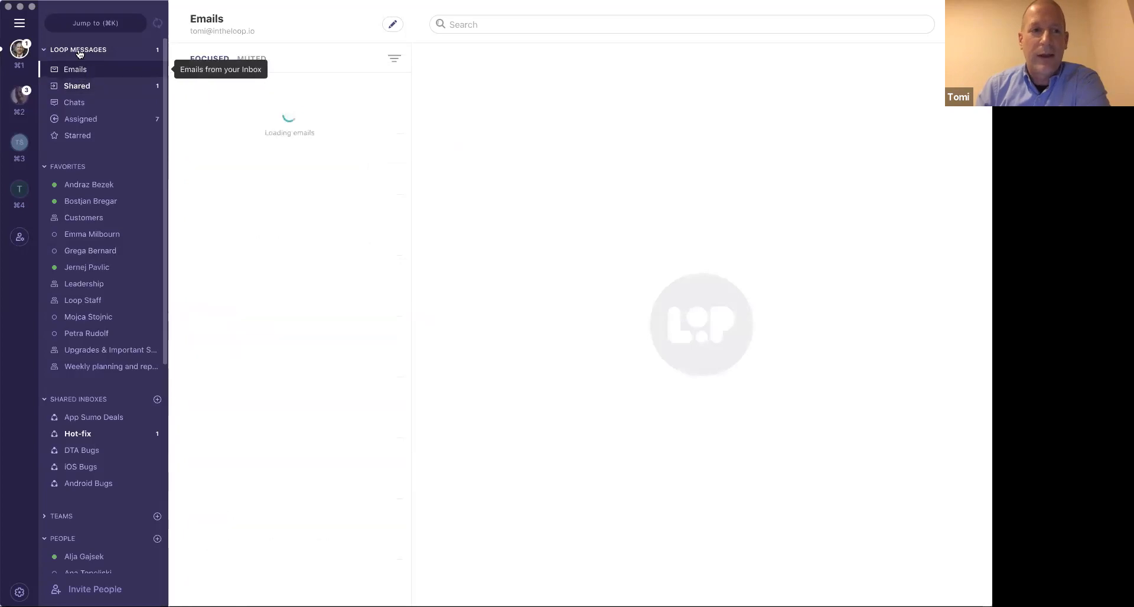
{"action": "left_click", "coordinate": [79, 51]}
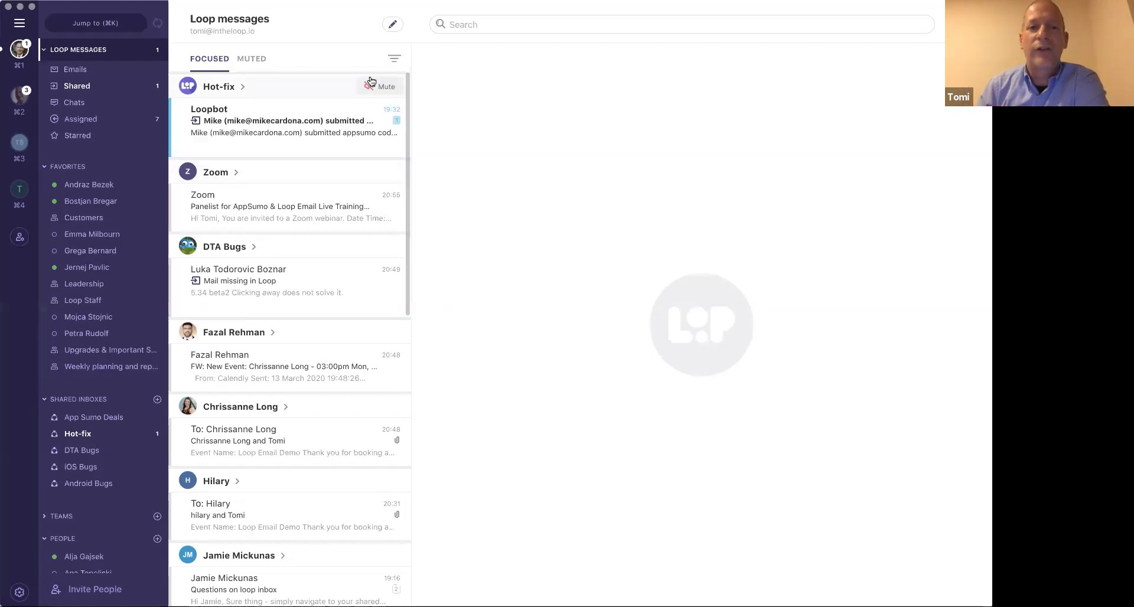
Filter the list to unread conversations only, then clear the filter
{"action": "left_click", "coordinate": [395, 60]}
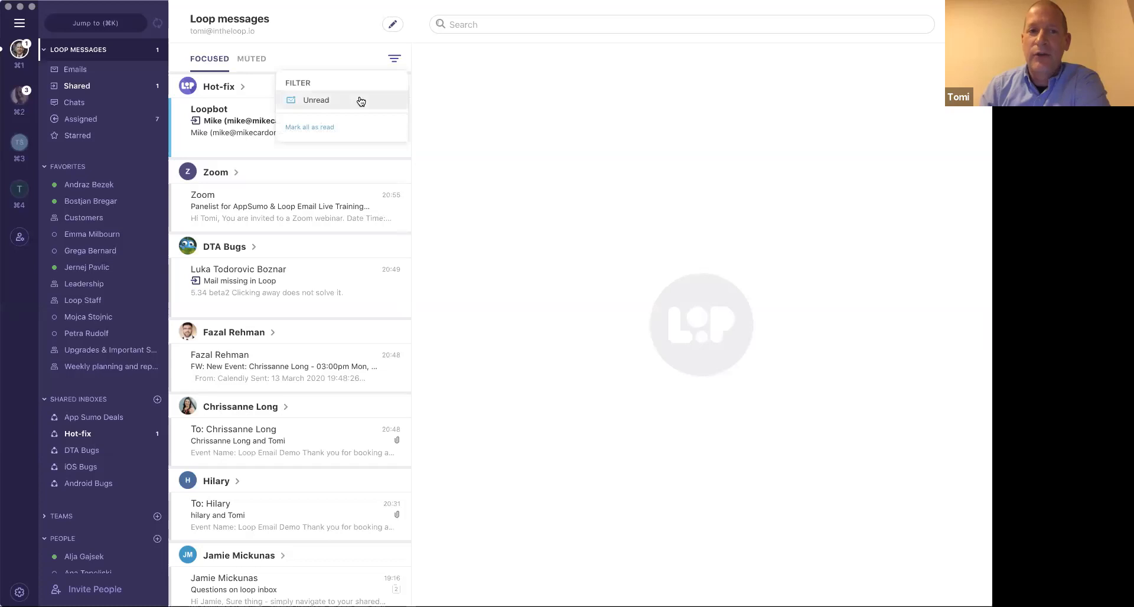
{"action": "left_click", "coordinate": [357, 91]}
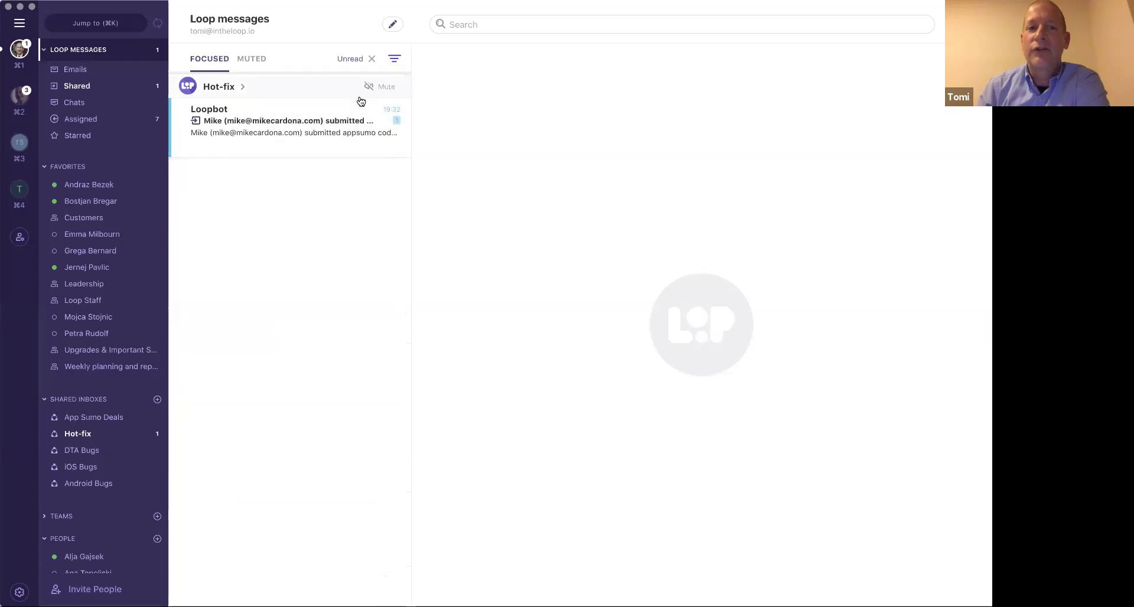
{"action": "left_click", "coordinate": [373, 59]}
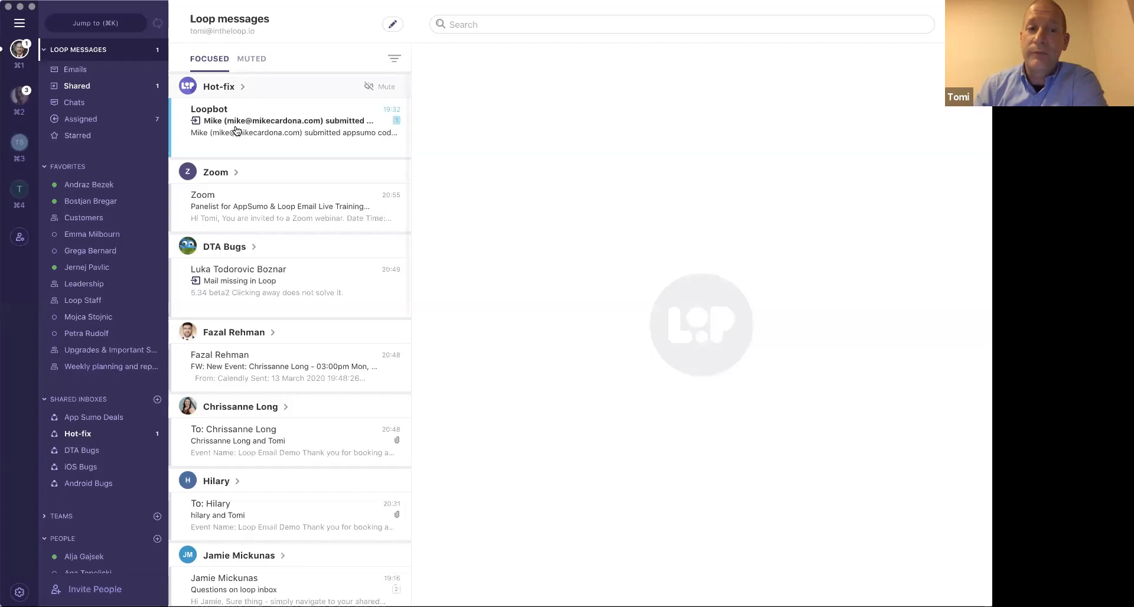
{"action": "mouse_move", "coordinate": [265, 280]}
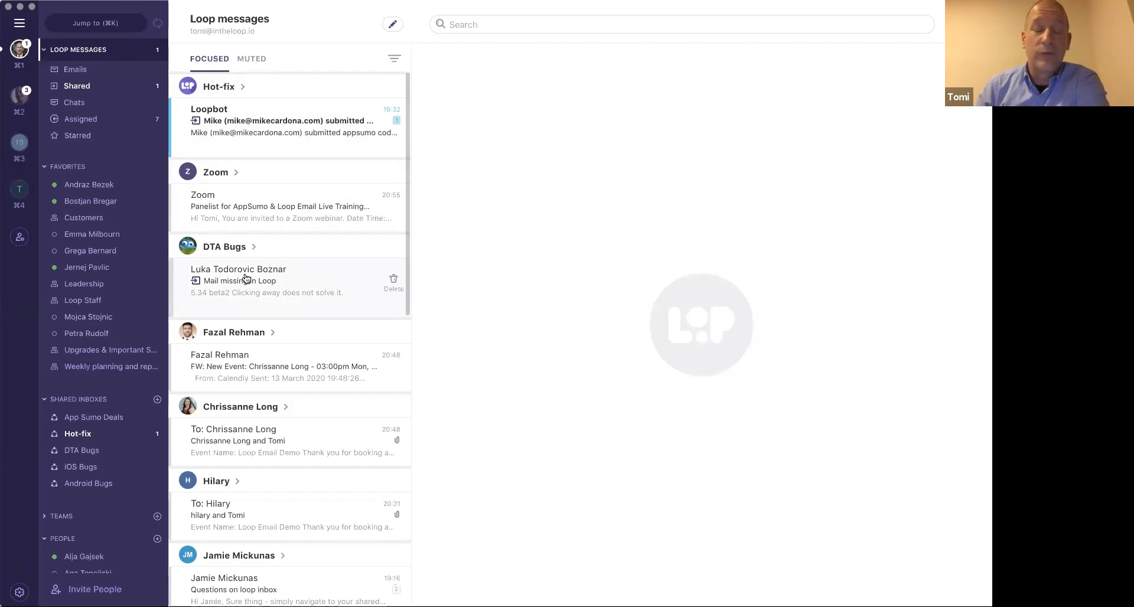
Check the Muted tab, return to Focused and reopen the Zoom webinar invitation
{"action": "left_click", "coordinate": [249, 58]}
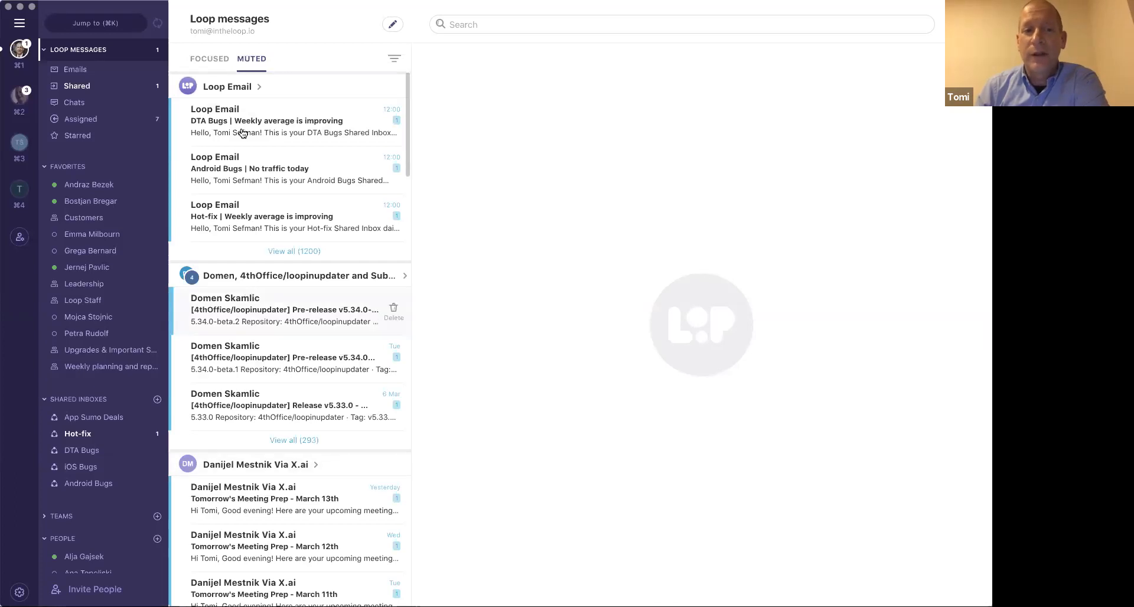
{"action": "left_click", "coordinate": [213, 59]}
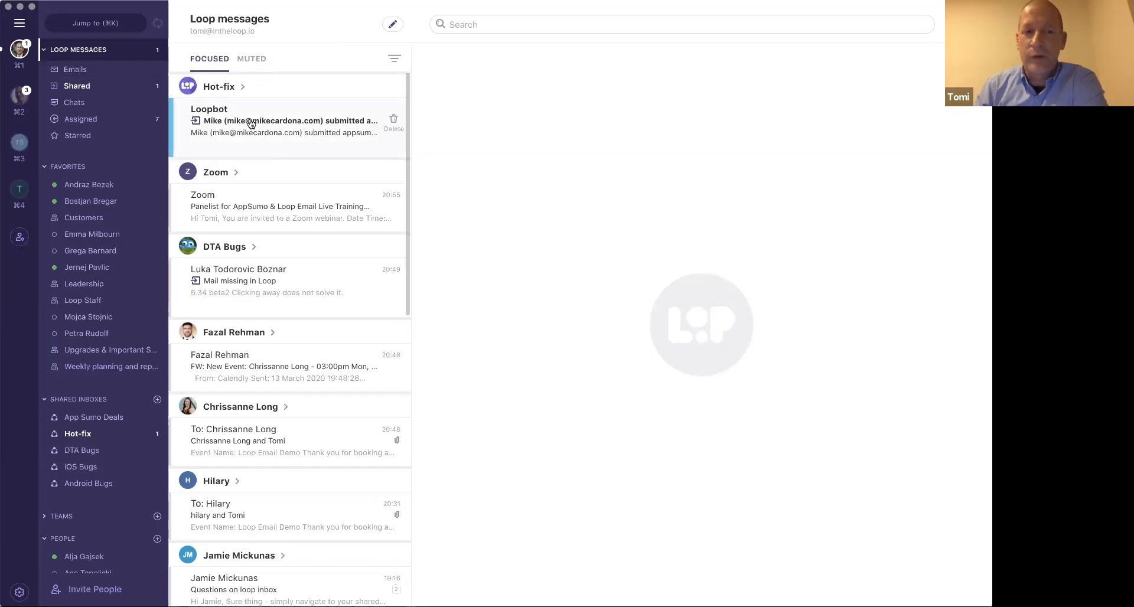
{"action": "mouse_move", "coordinate": [284, 206]}
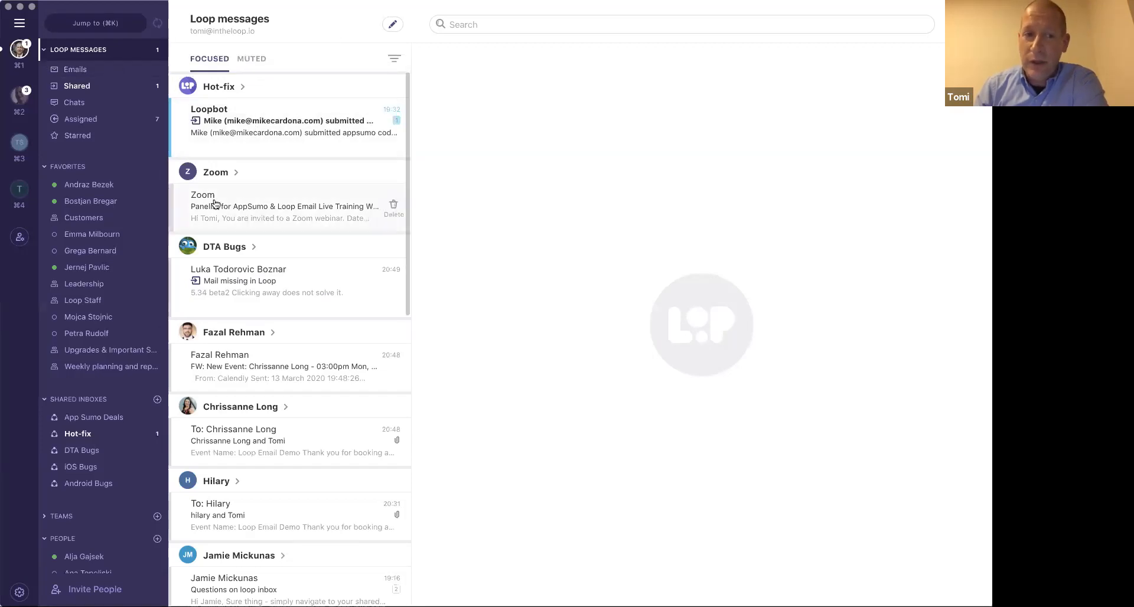
{"action": "left_click", "coordinate": [233, 203]}
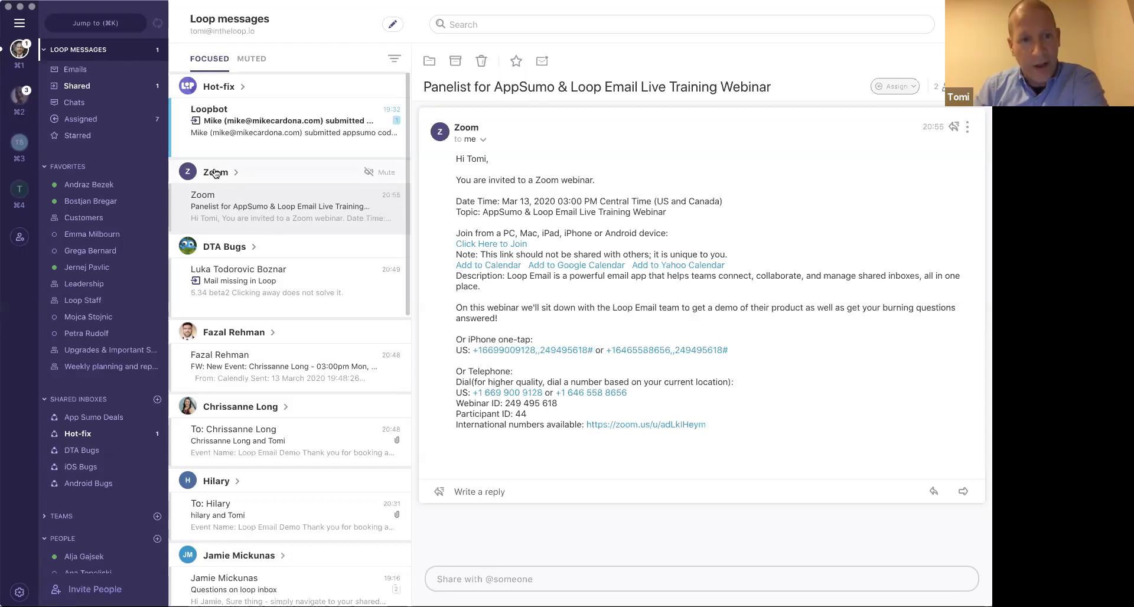
View the Zoom contact's page and all emails received from Zoom
{"action": "left_click", "coordinate": [215, 173]}
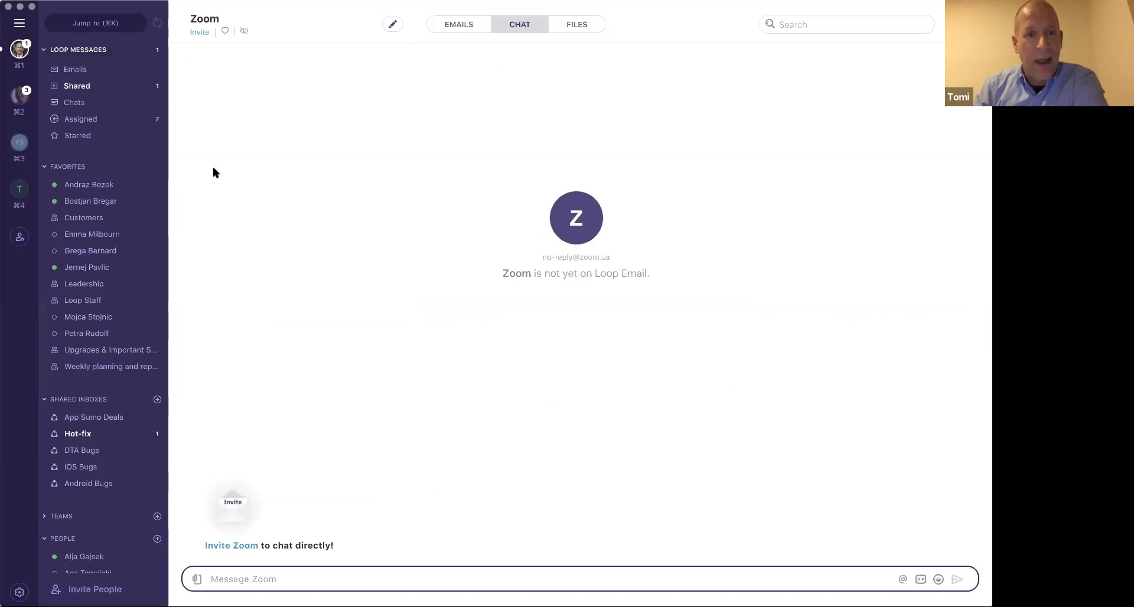
{"action": "left_click", "coordinate": [458, 24]}
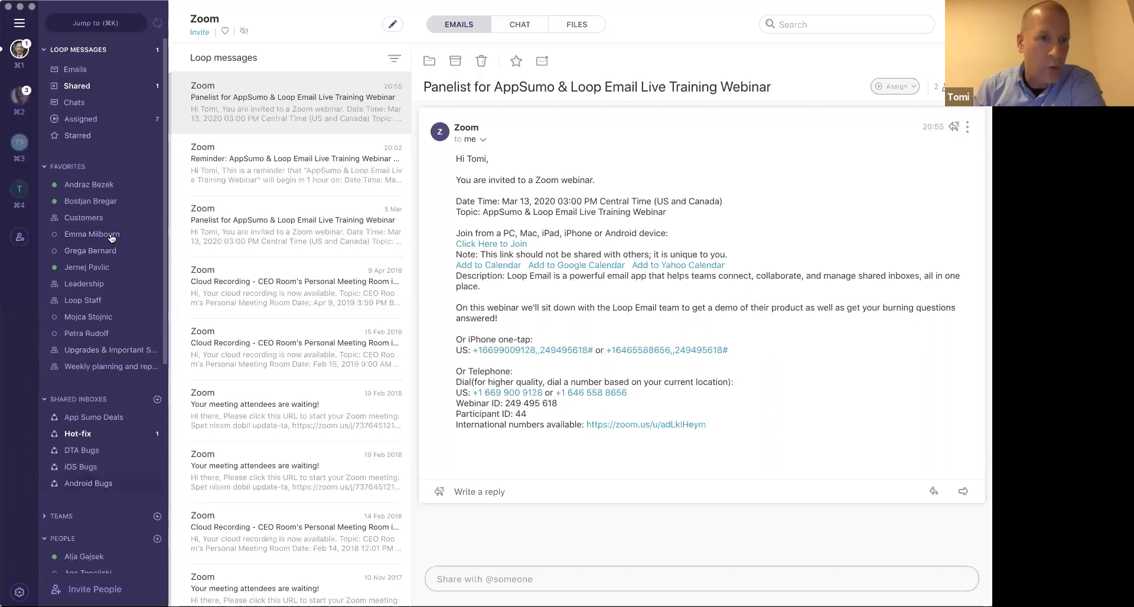
Browse a favorite colleague's chat, emails and shared files, then the Leadership group chat
{"action": "left_click", "coordinate": [87, 202]}
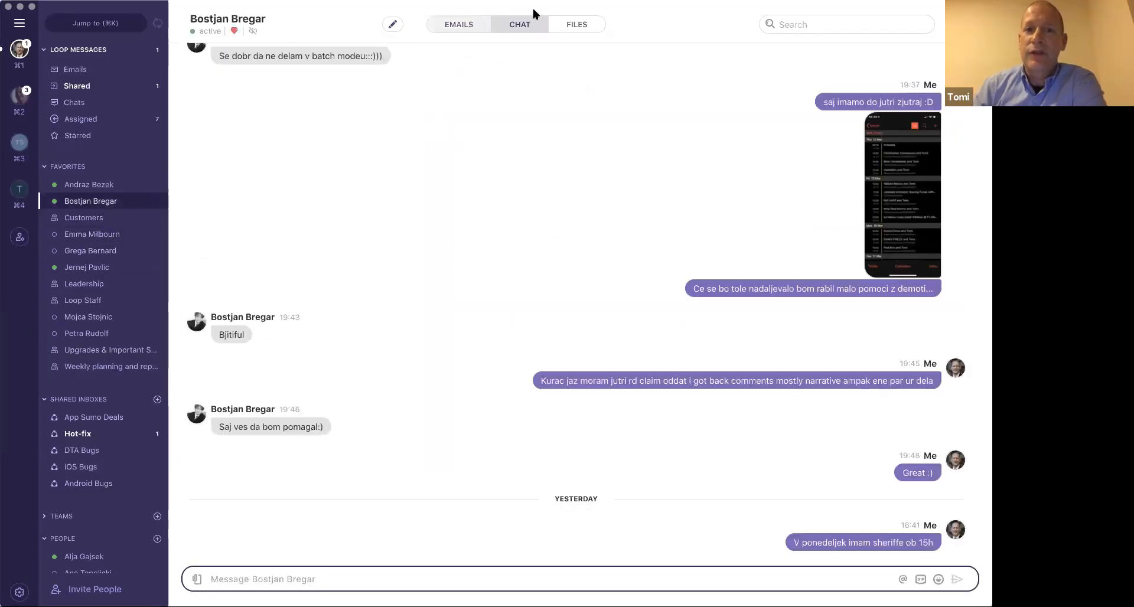
{"action": "left_click", "coordinate": [459, 24]}
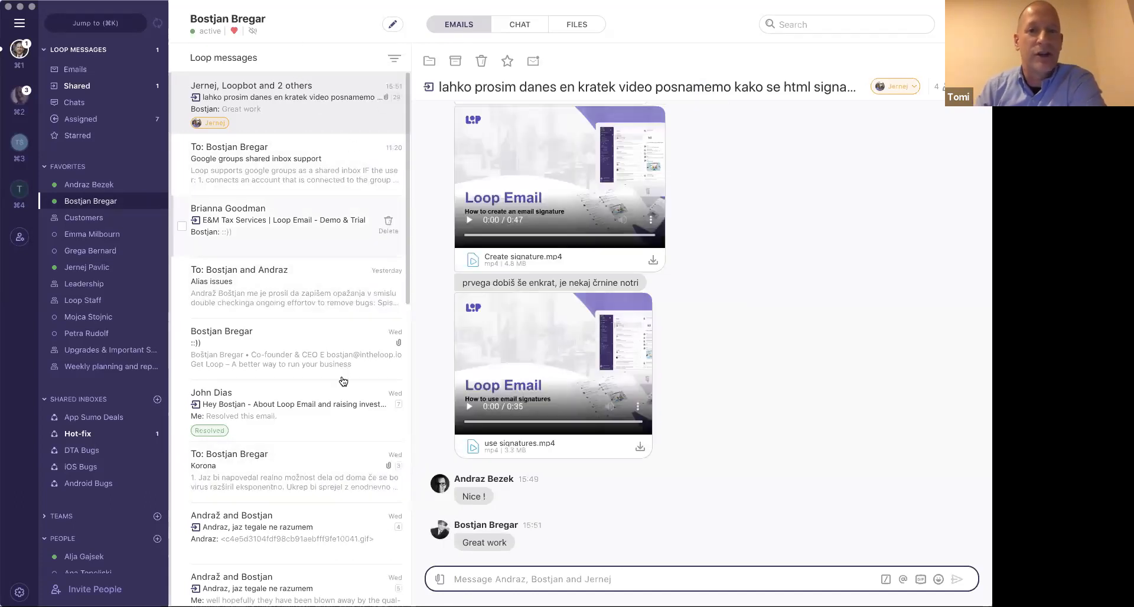
{"action": "left_click", "coordinate": [564, 20]}
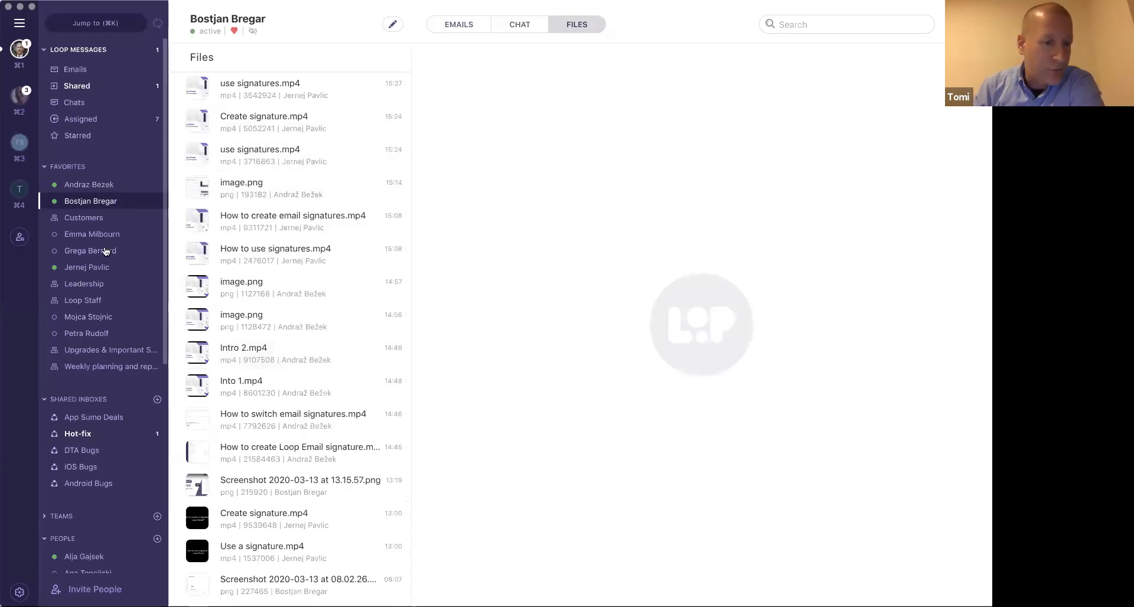
{"action": "mouse_move", "coordinate": [91, 234]}
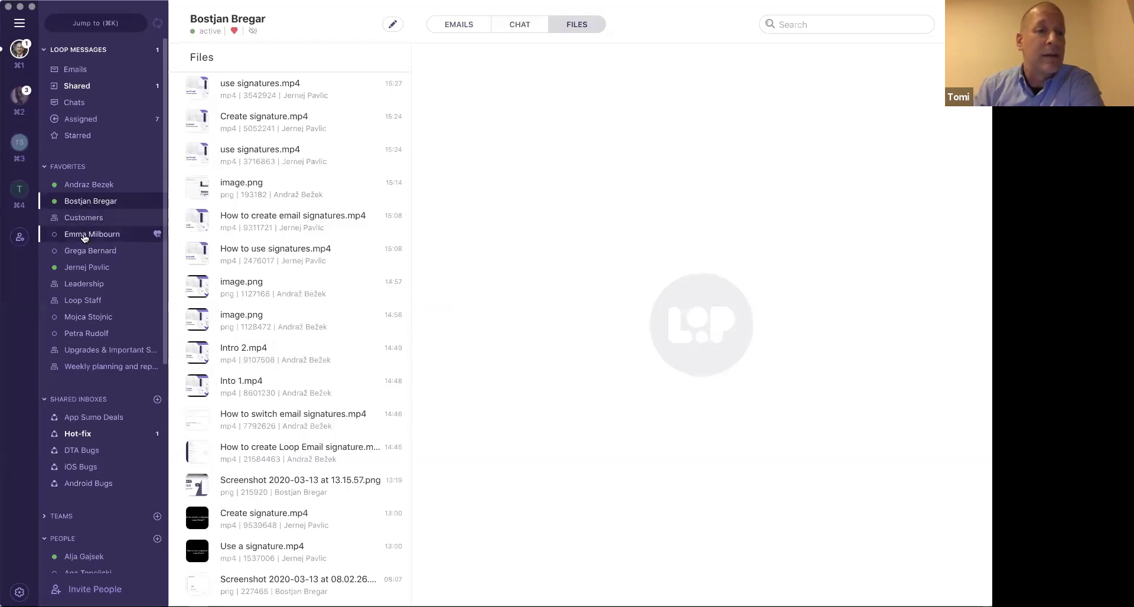
{"action": "left_click", "coordinate": [87, 284]}
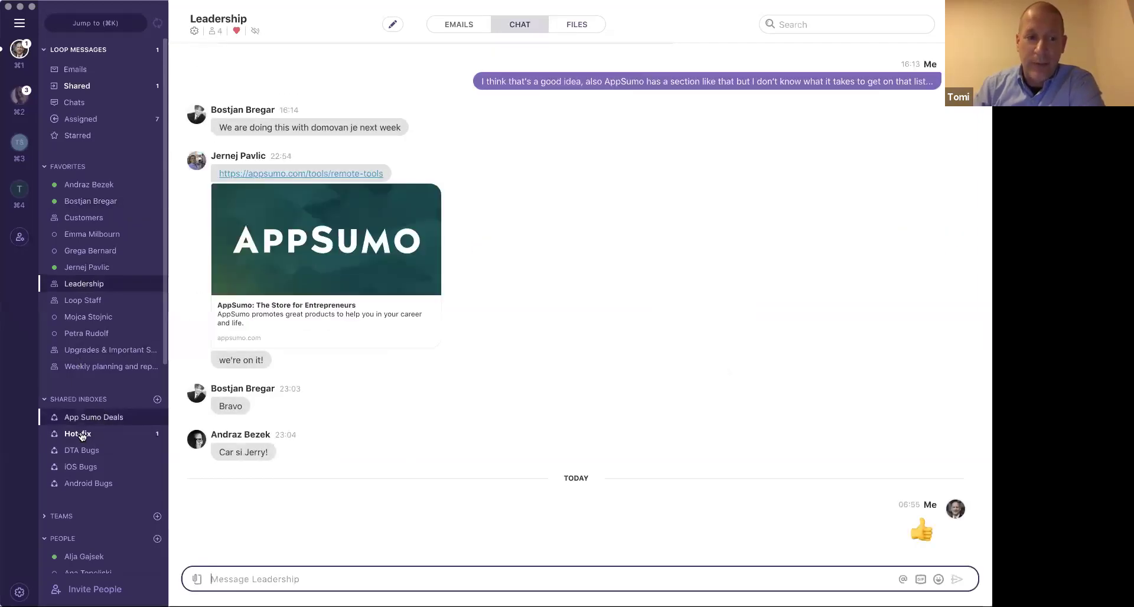
Show the Hot-fix shared inbox with its unassigned AppSumo code submission emails
{"action": "left_click", "coordinate": [83, 434]}
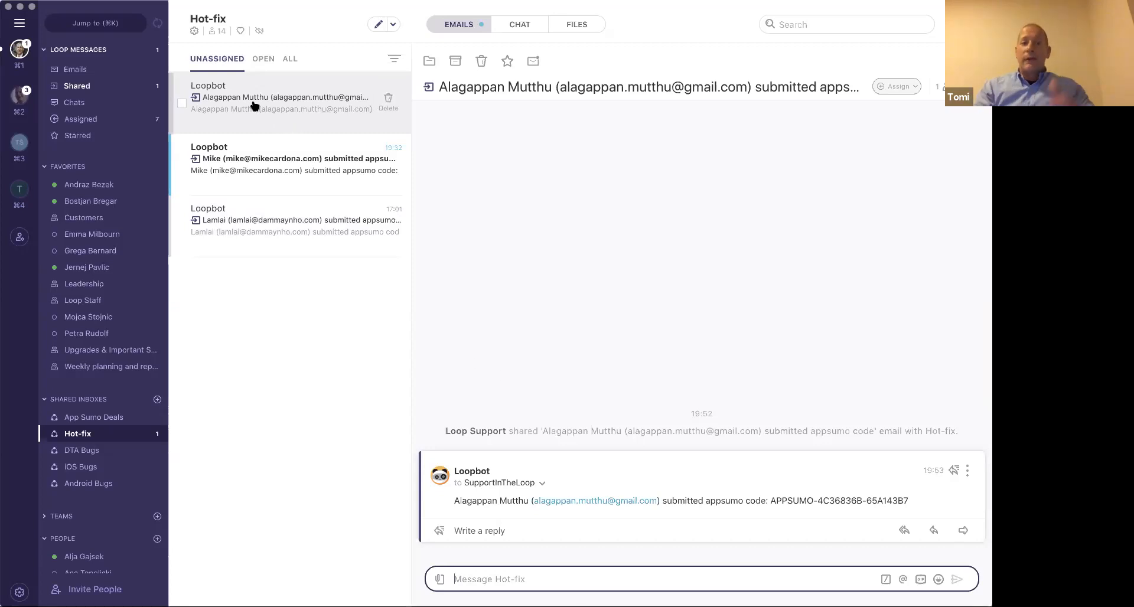
{"action": "mouse_move", "coordinate": [292, 99]}
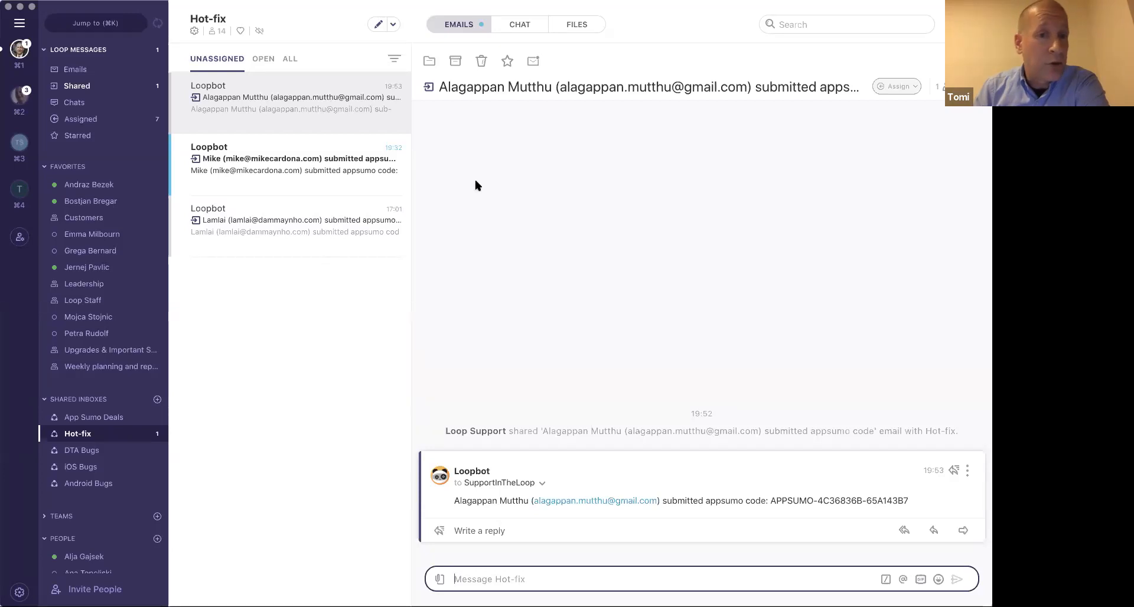
Assign the three unassigned AppSumo code emails in Hot-fix to teammates
{"action": "left_click", "coordinate": [897, 88]}
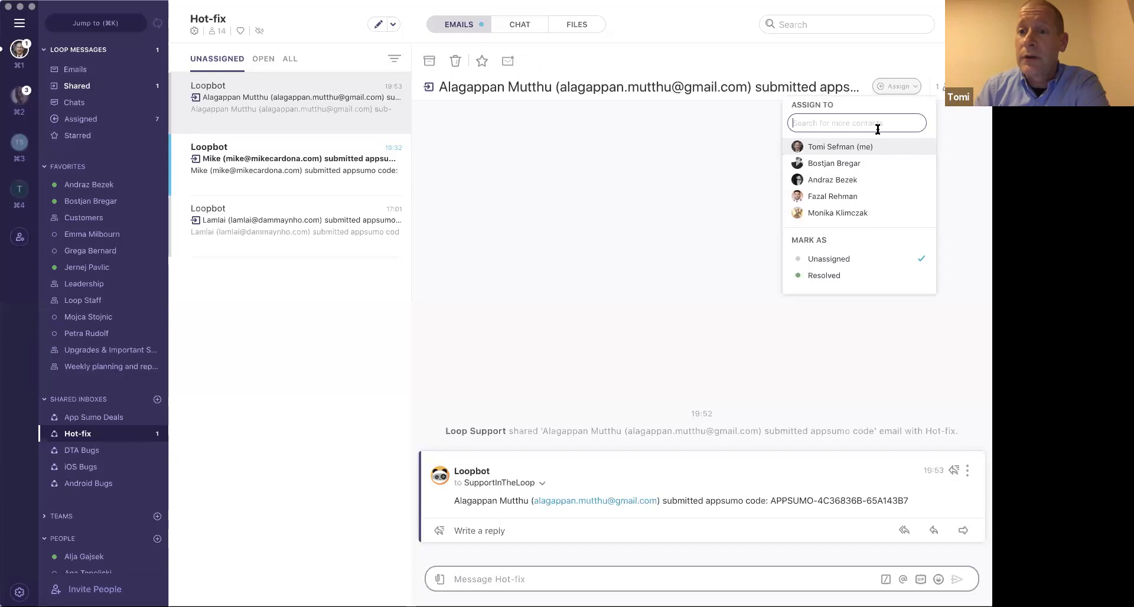
{"action": "left_click", "coordinate": [844, 179]}
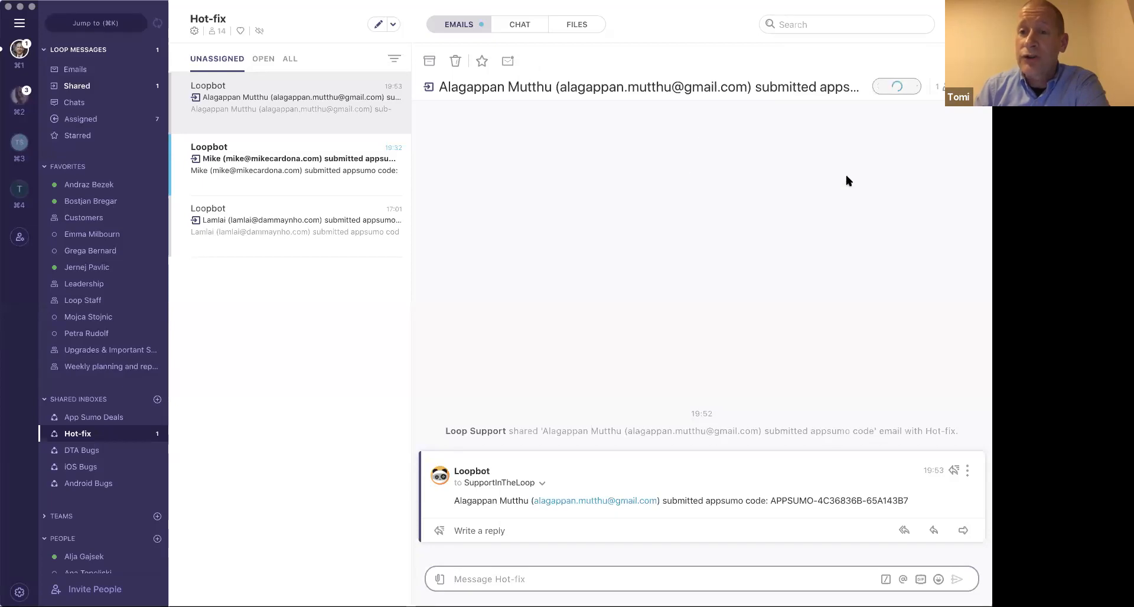
{"action": "left_click", "coordinate": [294, 158]}
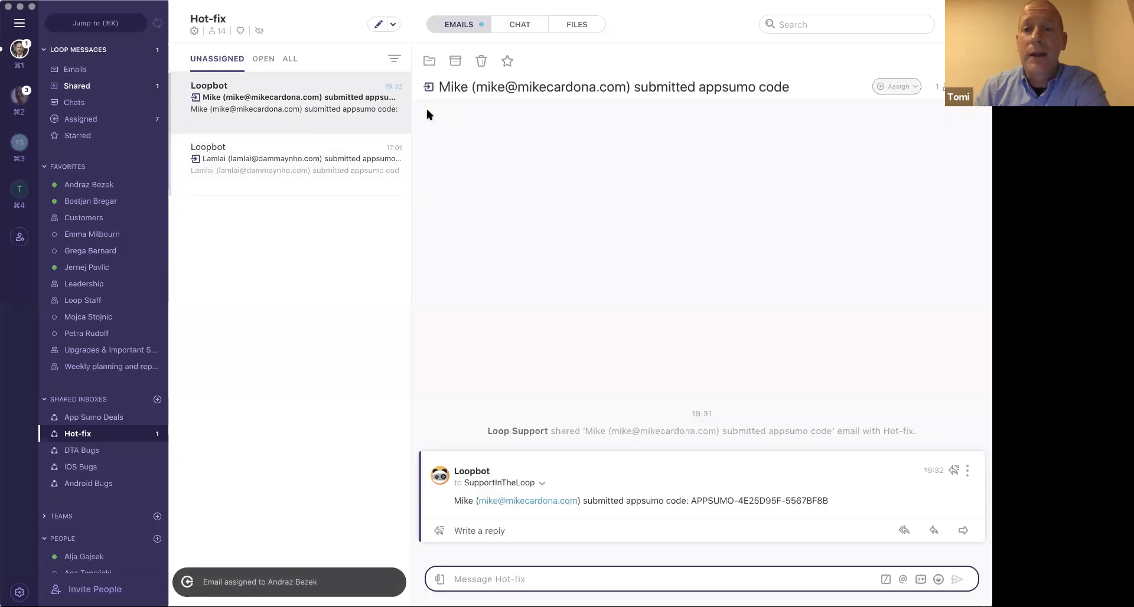
{"action": "left_click", "coordinate": [907, 89]}
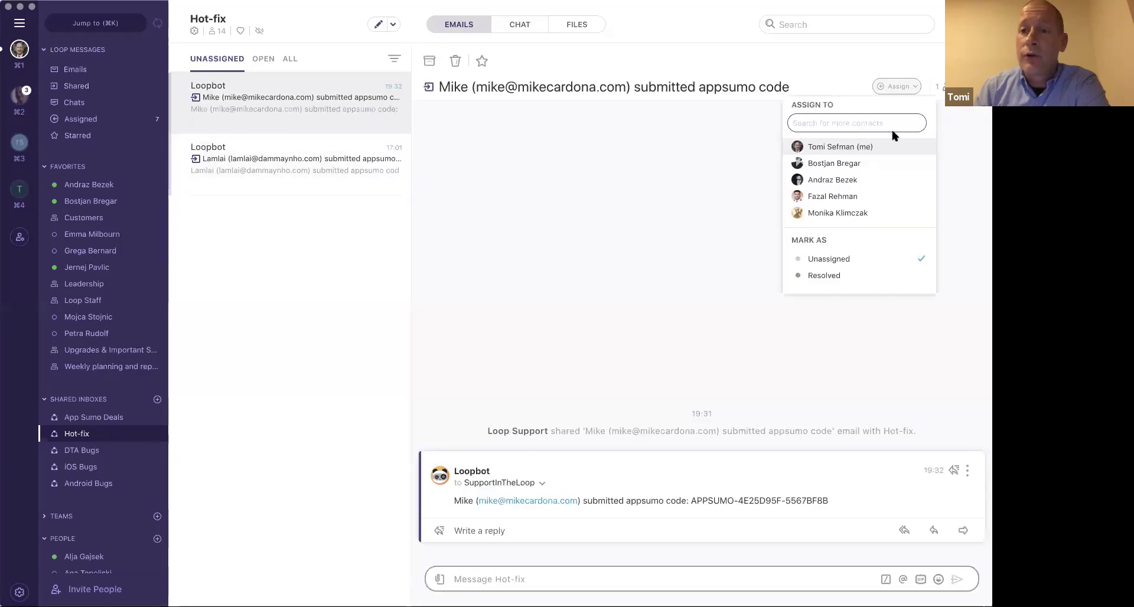
{"action": "left_click", "coordinate": [857, 181]}
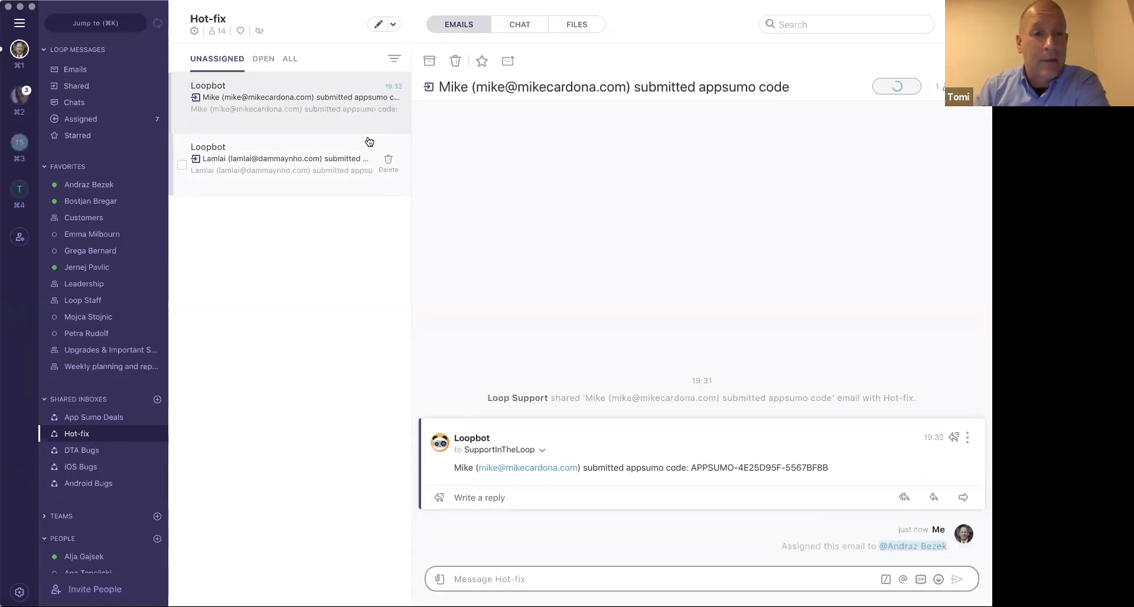
{"action": "left_click", "coordinate": [315, 155]}
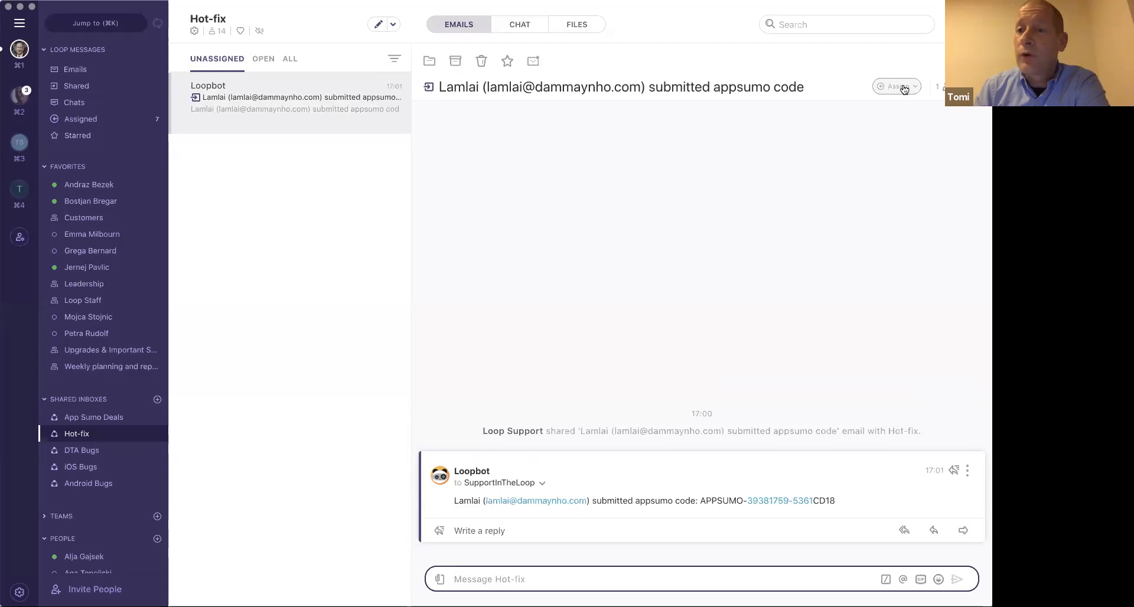
{"action": "left_click", "coordinate": [897, 85]}
{"action": "left_click", "coordinate": [848, 179]}
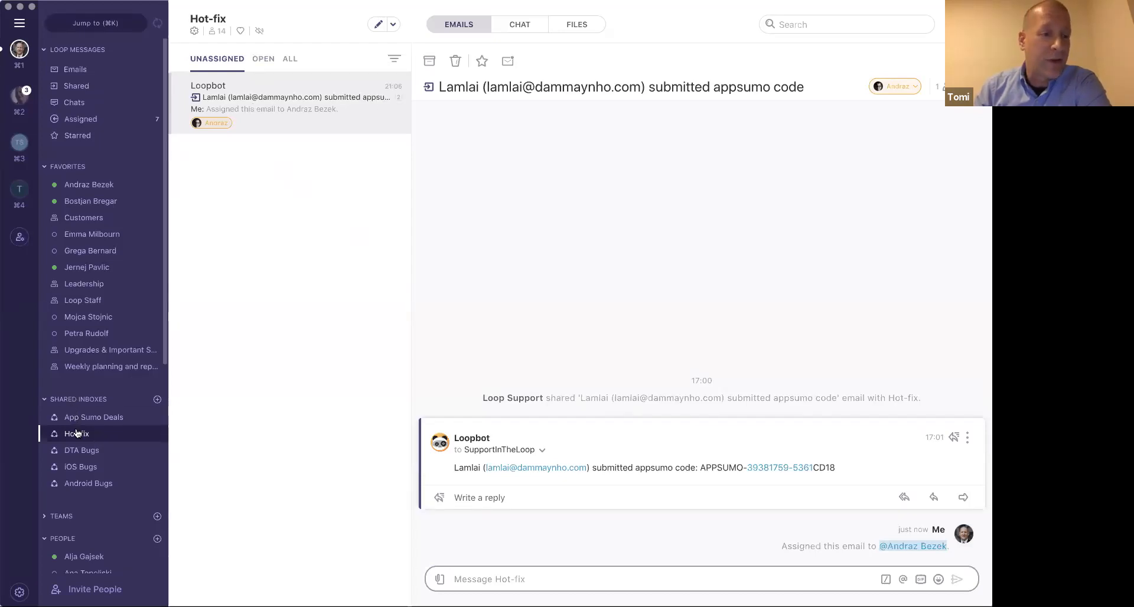
Return to Hot-fix's open emails and post "Is this ready to be resolved?" in the team chat
{"action": "left_click", "coordinate": [92, 52]}
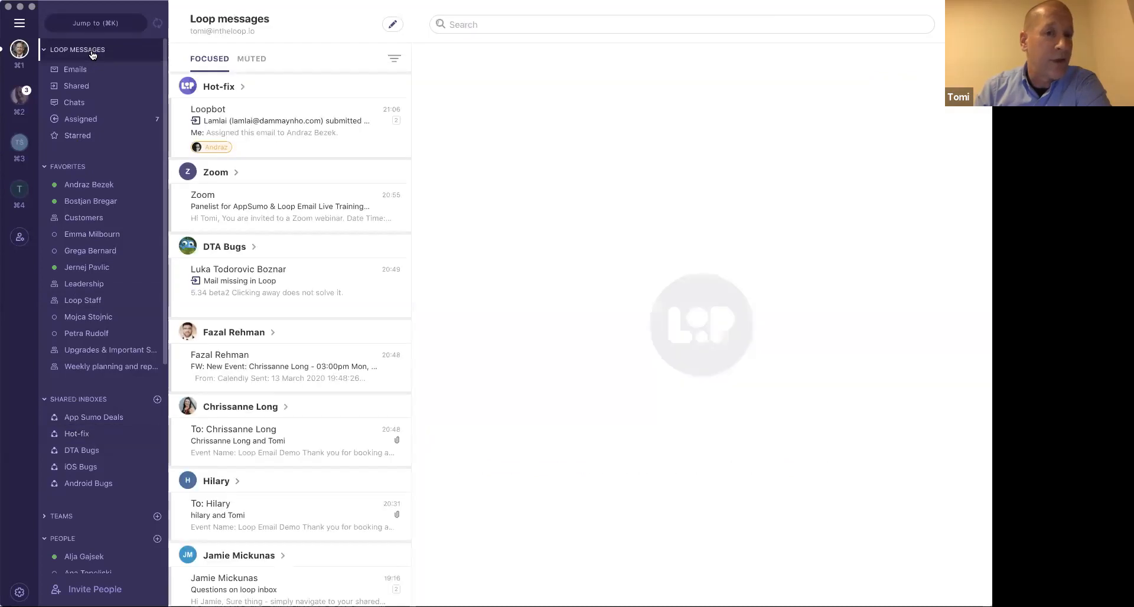
{"action": "left_click", "coordinate": [78, 434]}
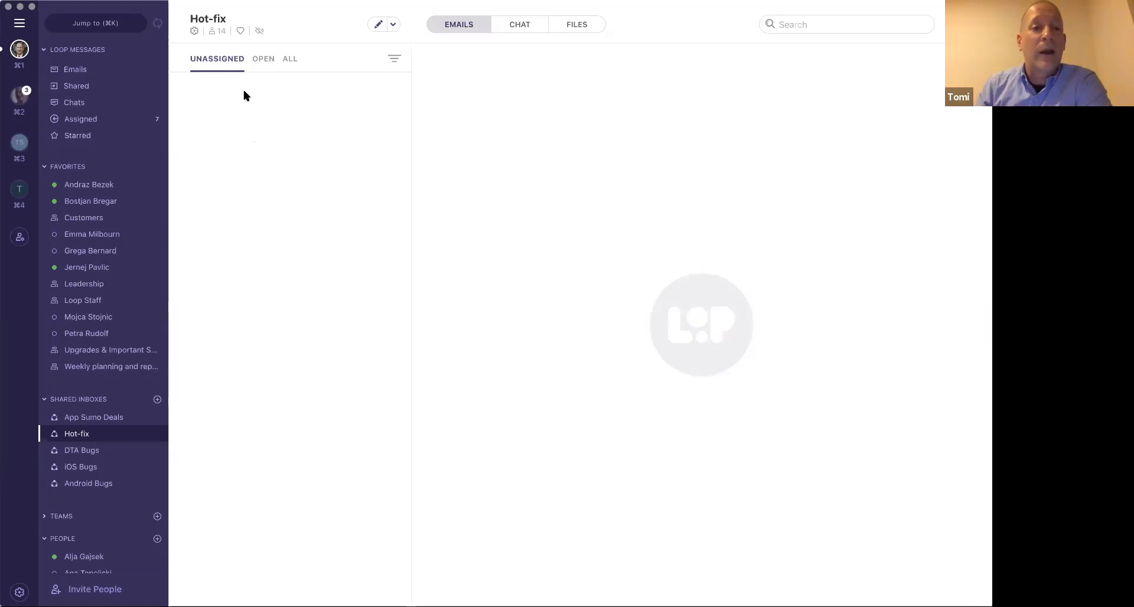
{"action": "left_click", "coordinate": [264, 58]}
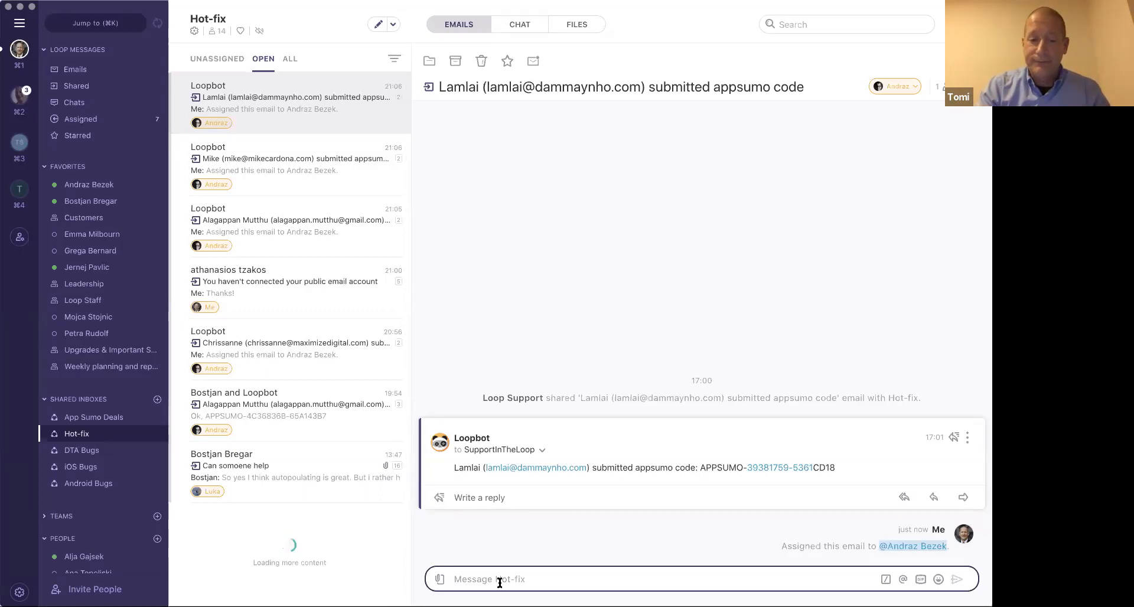
{"action": "type", "text": "Is this rea"}
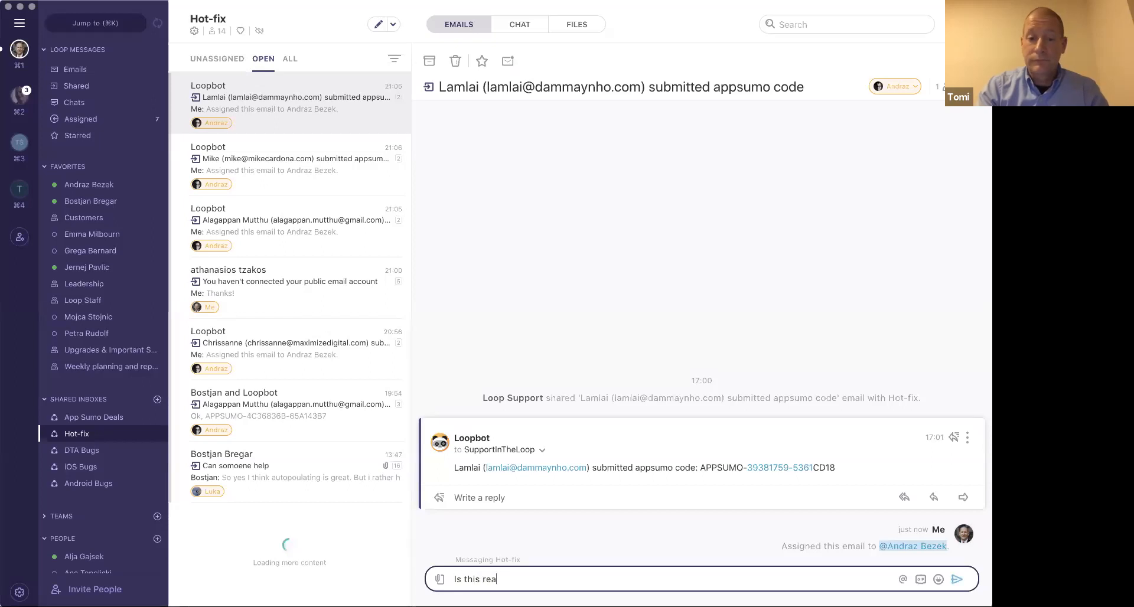
{"action": "type", "text": "dy to be resovled"}
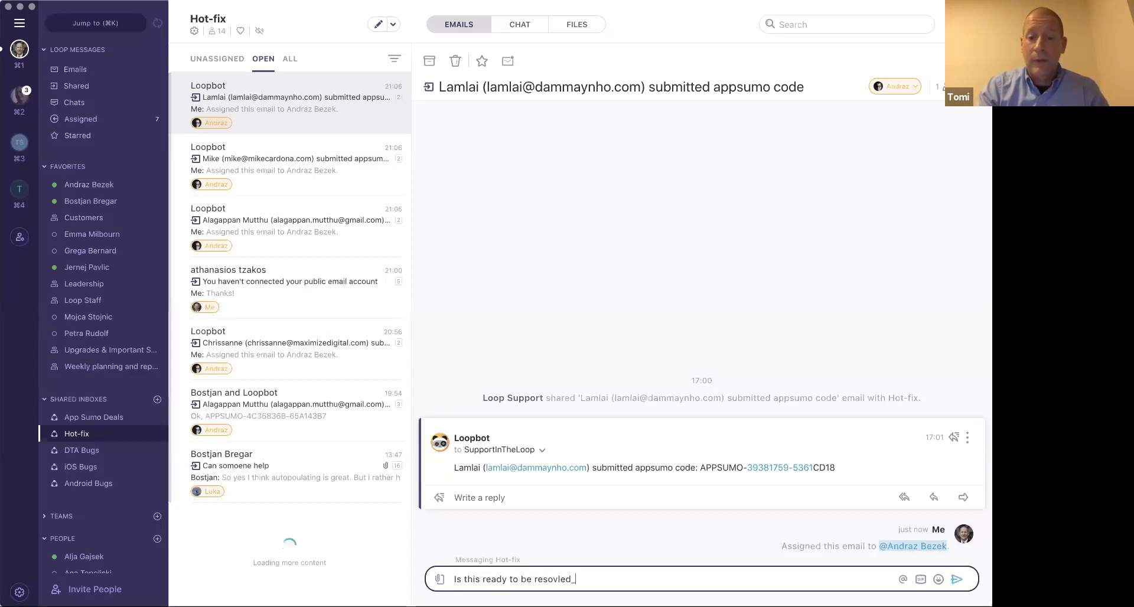
{"action": "key", "text": "BackSpace"}
{"action": "key", "text": "BackSpace"}
{"action": "type", "text": "ved?"}
{"action": "key", "text": "Return"}
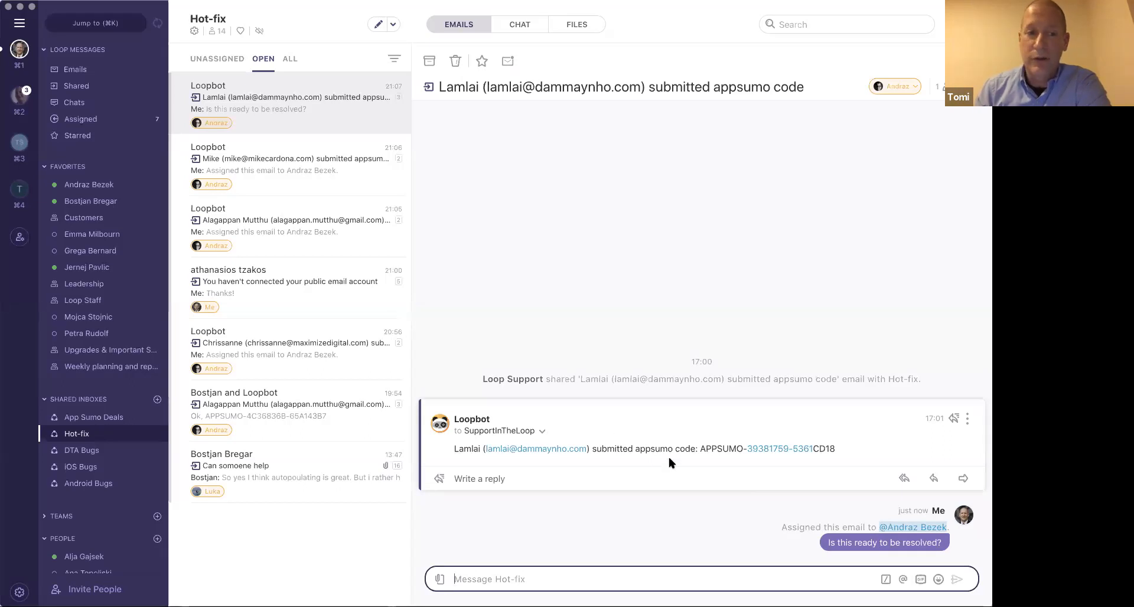
Resolve the 'You haven't connected your public email account' conversation via its assignee badge
{"action": "left_click", "coordinate": [247, 289]}
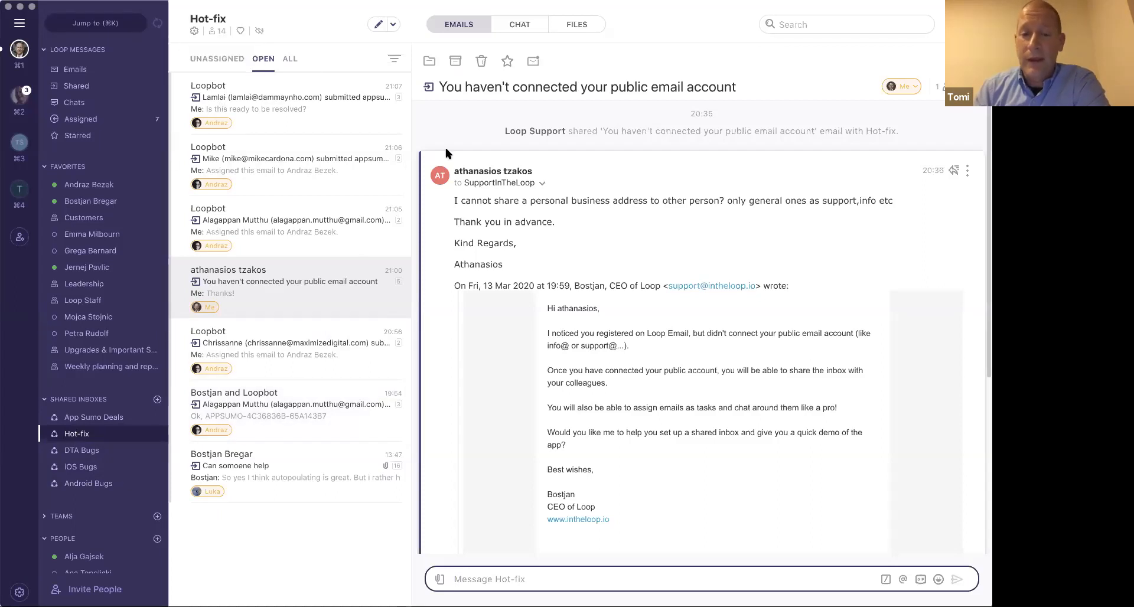
{"action": "scroll", "coordinate": [632, 351], "scroll_direction": "down", "scroll_amount": 5}
{"action": "scroll", "coordinate": [632, 351], "scroll_direction": "down", "scroll_amount": 5}
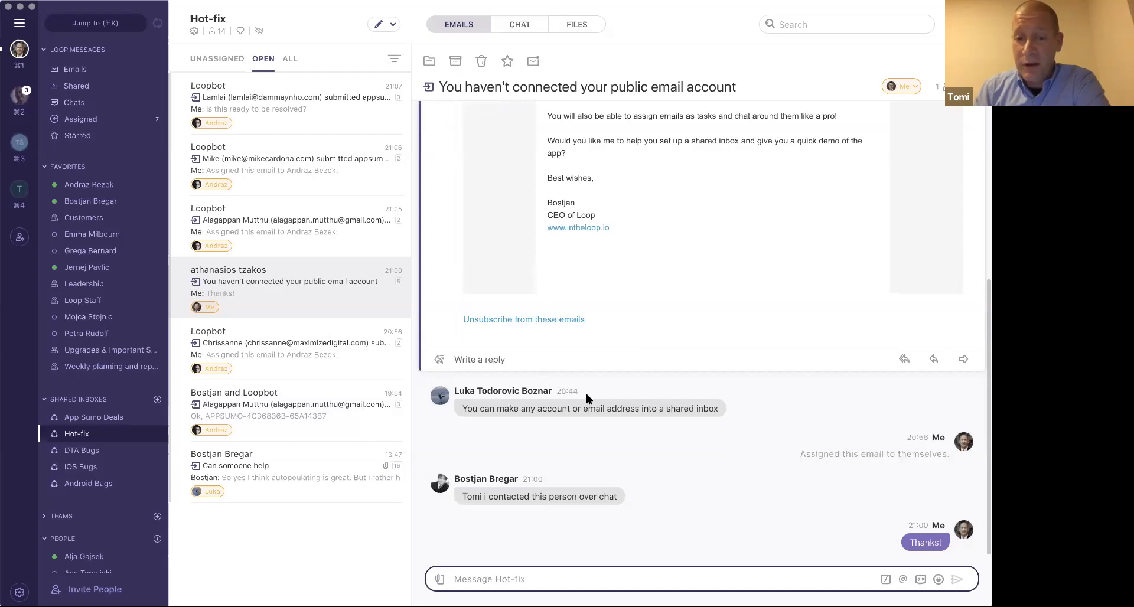
{"action": "mouse_move", "coordinate": [925, 541]}
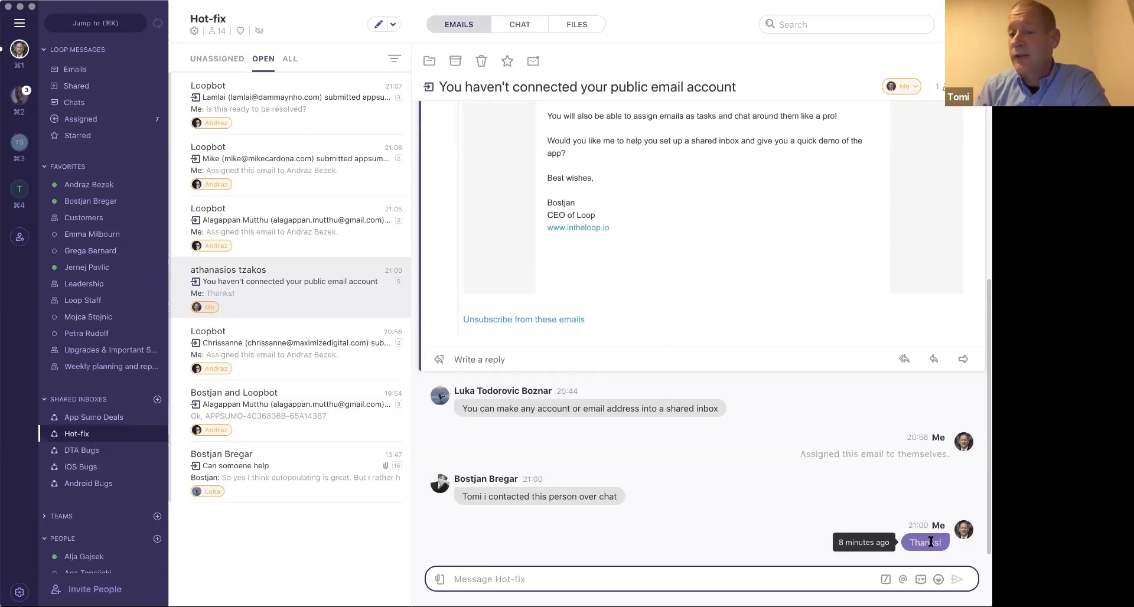
{"action": "left_click", "coordinate": [913, 89]}
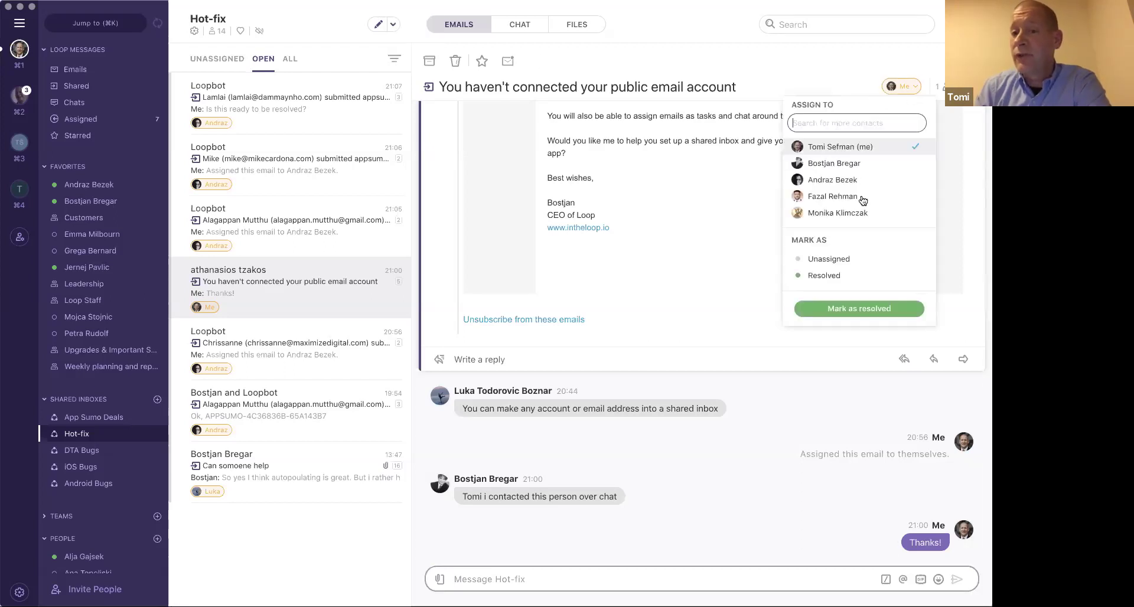
{"action": "left_click", "coordinate": [827, 312]}
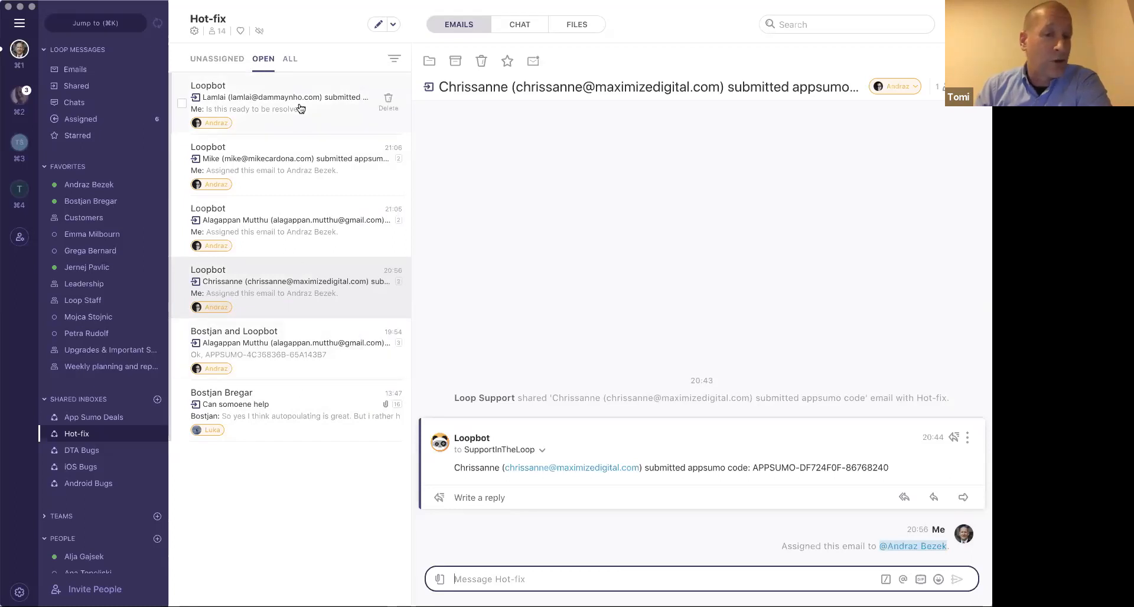
List ALL Hot-fix emails including resolved ones and review the inbox filter options
{"action": "left_click", "coordinate": [290, 60]}
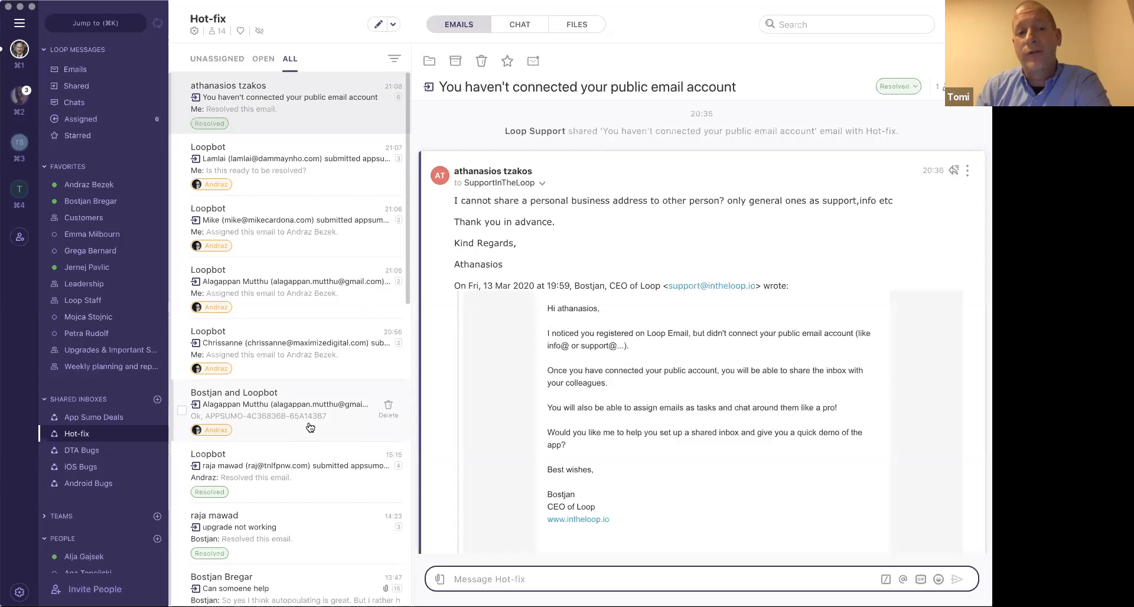
{"action": "scroll", "coordinate": [307, 429], "scroll_direction": "down", "scroll_amount": 3}
{"action": "scroll", "coordinate": [302, 354], "scroll_direction": "down", "scroll_amount": 2}
{"action": "scroll", "coordinate": [295, 306], "scroll_direction": "up", "scroll_amount": 5}
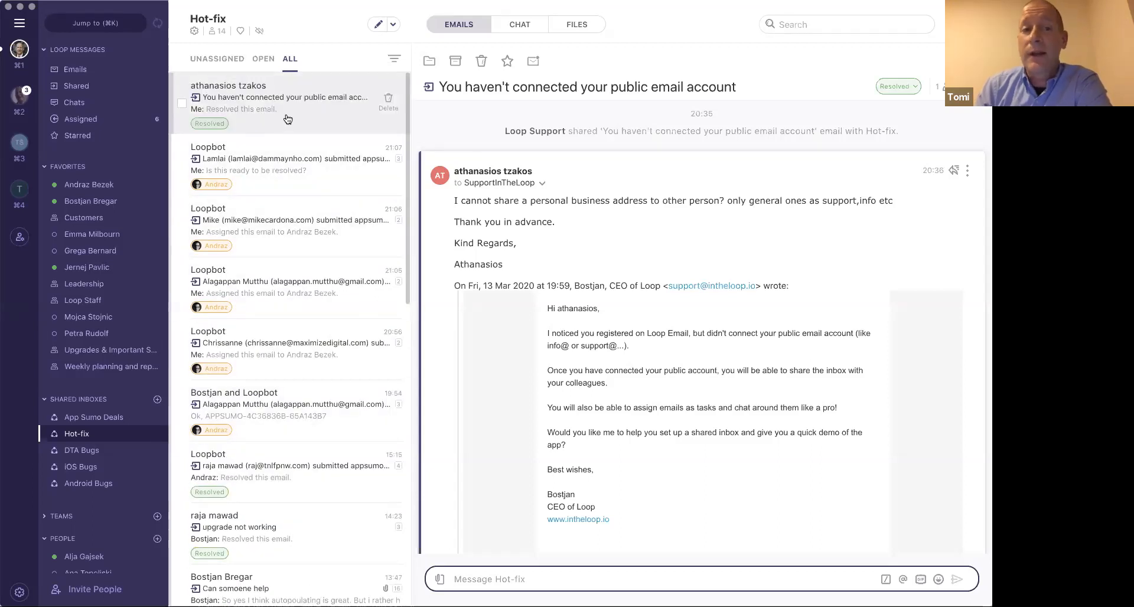
{"action": "left_click", "coordinate": [394, 59]}
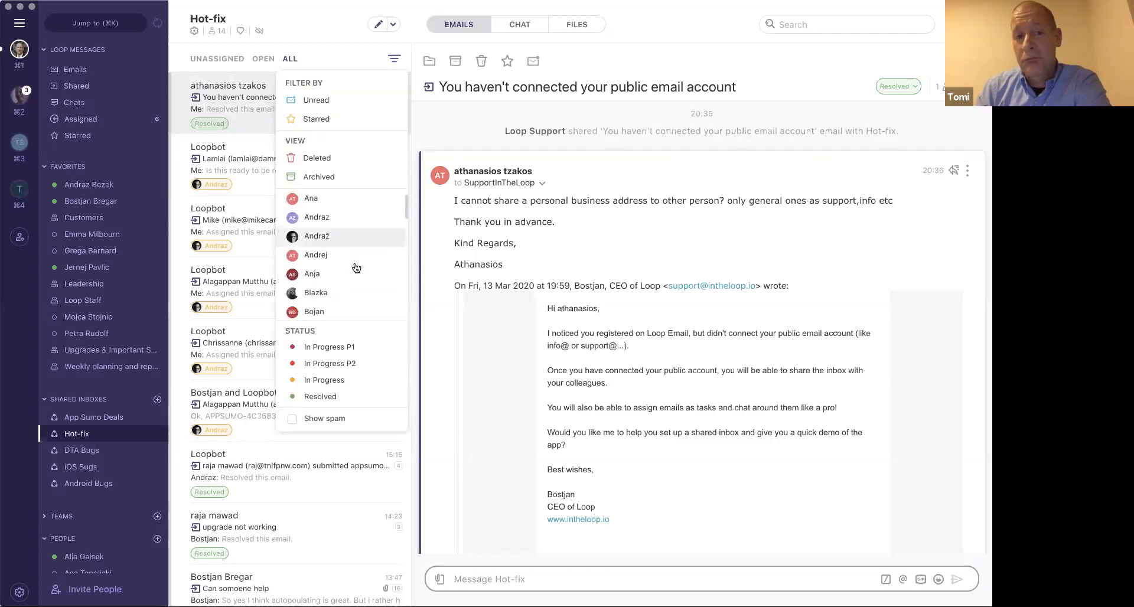
{"action": "scroll", "coordinate": [355, 266], "scroll_direction": "down", "scroll_amount": 3}
{"action": "scroll", "coordinate": [355, 266], "scroll_direction": "up", "scroll_amount": 3}
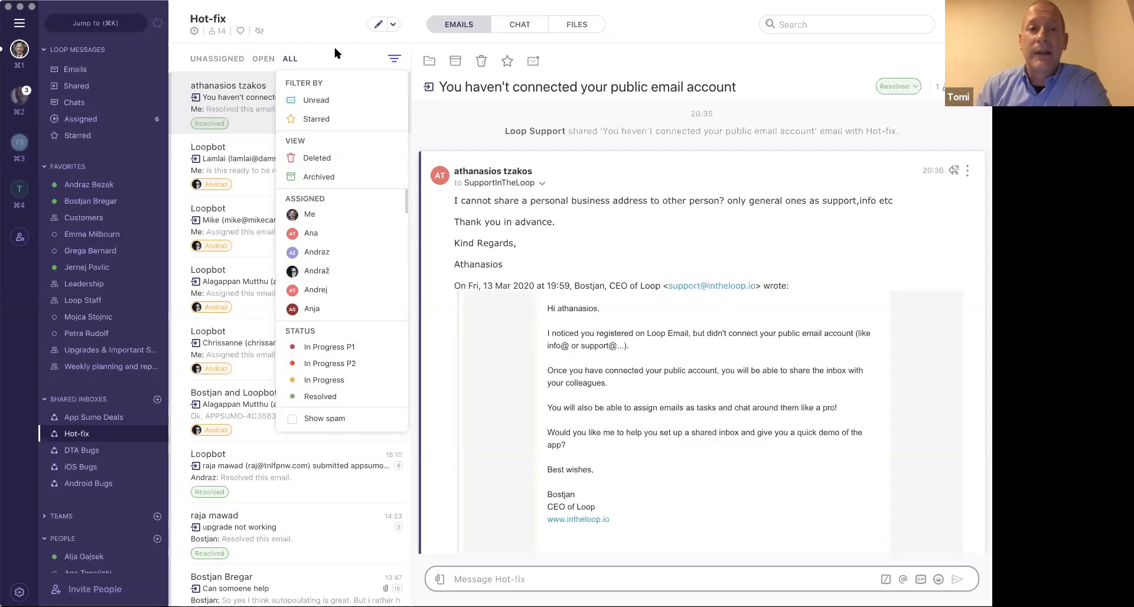
{"action": "left_click", "coordinate": [394, 59]}
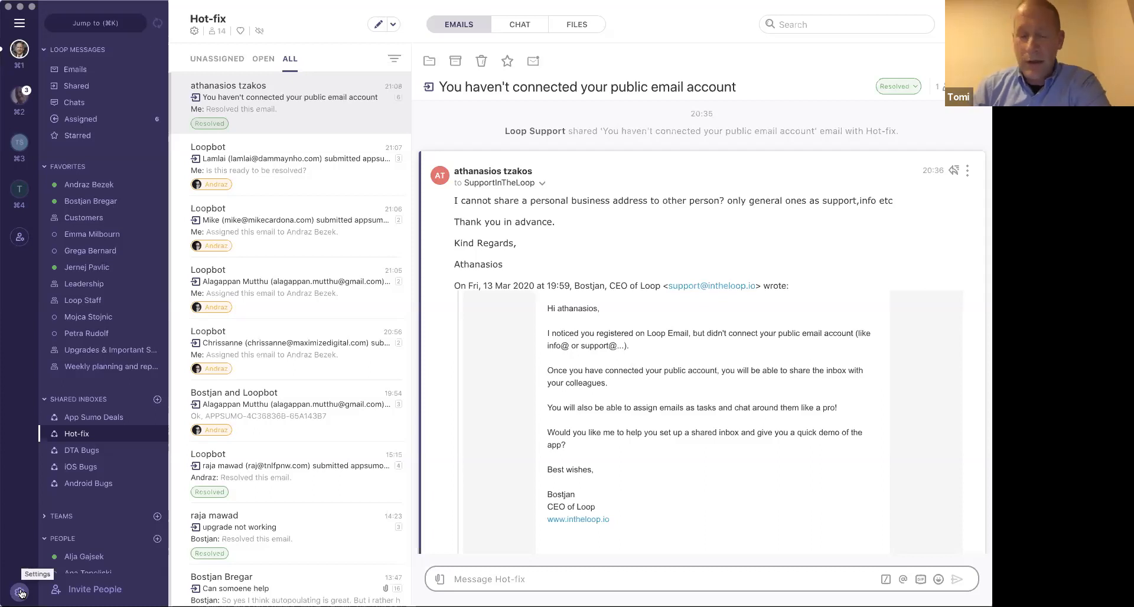
Tour Canned responses, Loop messages, signature, notification and account settings, then return to Loop messages
{"action": "left_click", "coordinate": [21, 592]}
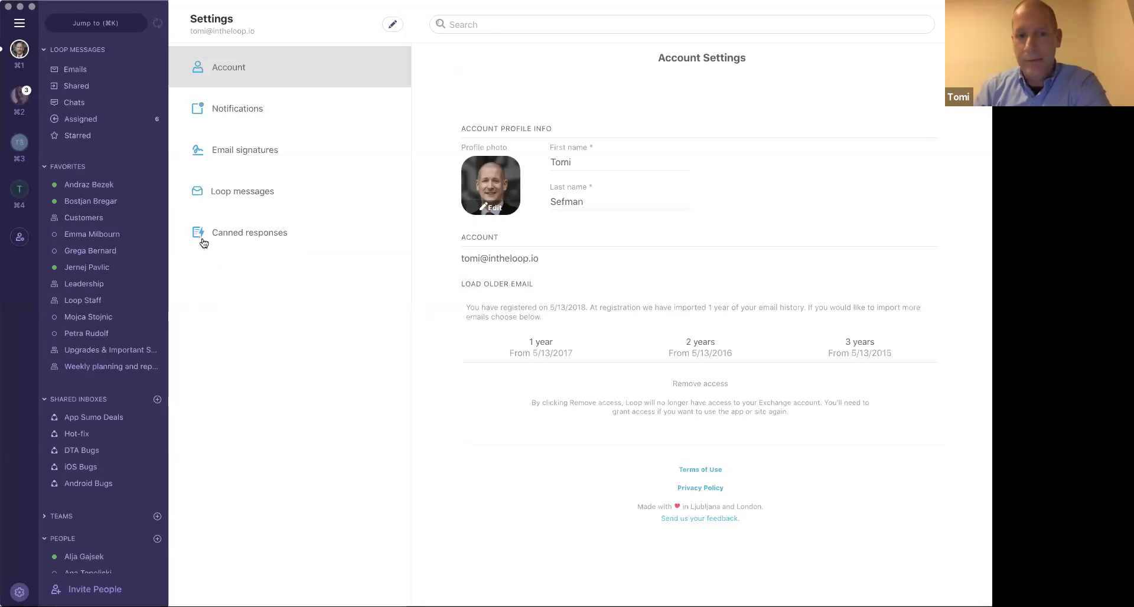
{"action": "left_click", "coordinate": [266, 234]}
{"action": "scroll", "coordinate": [707, 366], "scroll_direction": "down", "scroll_amount": 5}
{"action": "scroll", "coordinate": [708, 366], "scroll_direction": "down", "scroll_amount": 3}
{"action": "scroll", "coordinate": [708, 366], "scroll_direction": "up", "scroll_amount": 8}
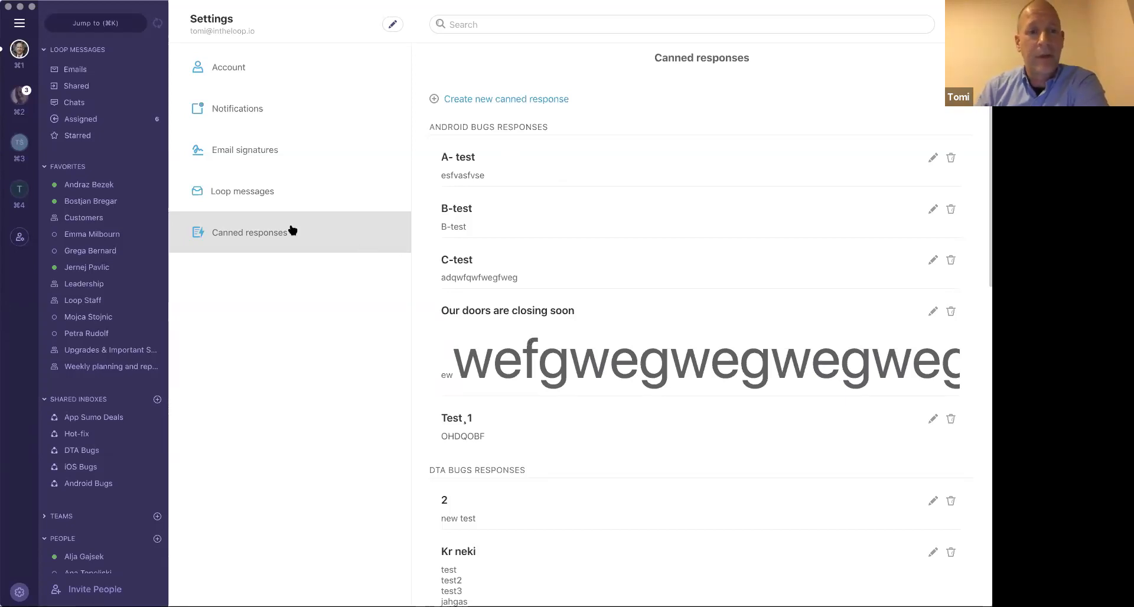
{"action": "left_click", "coordinate": [252, 193]}
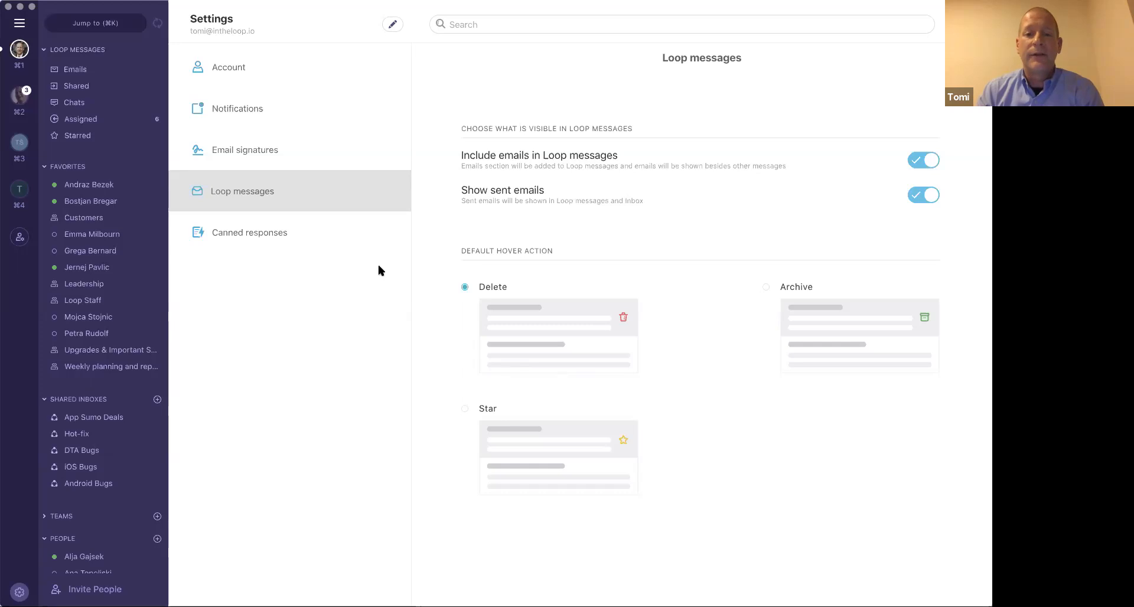
{"action": "left_click", "coordinate": [240, 151]}
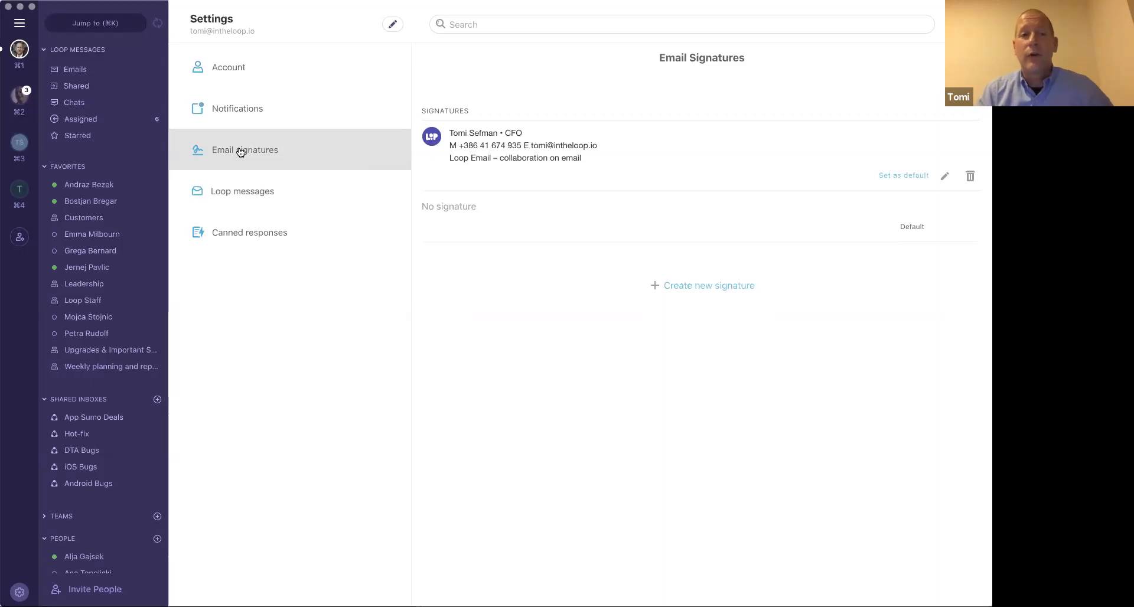
{"action": "left_click", "coordinate": [240, 111]}
{"action": "left_click", "coordinate": [251, 75]}
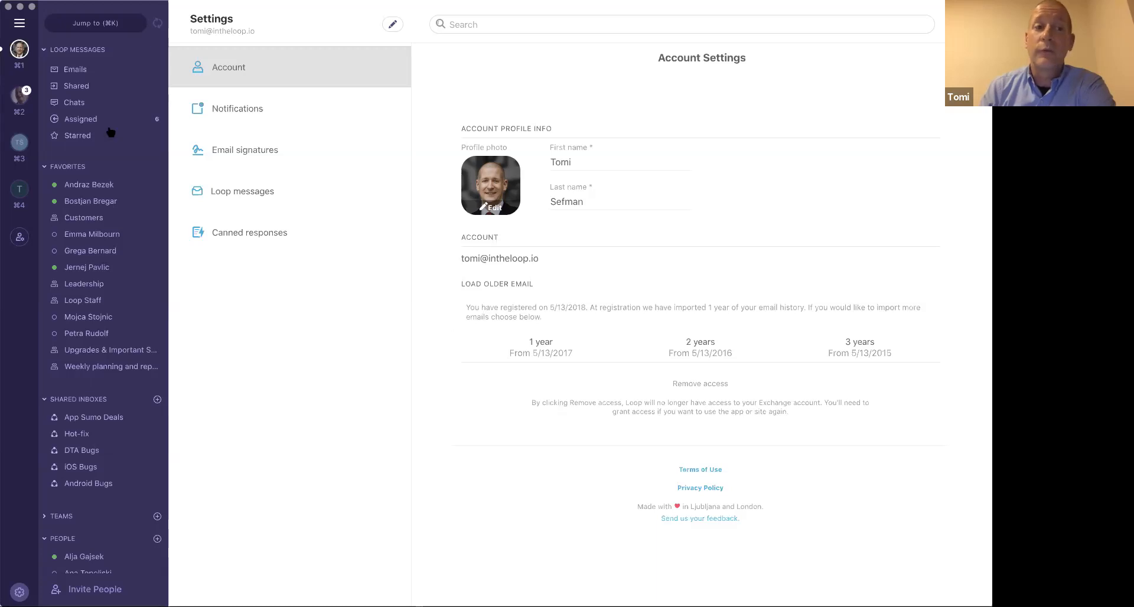
{"action": "left_click", "coordinate": [71, 51]}
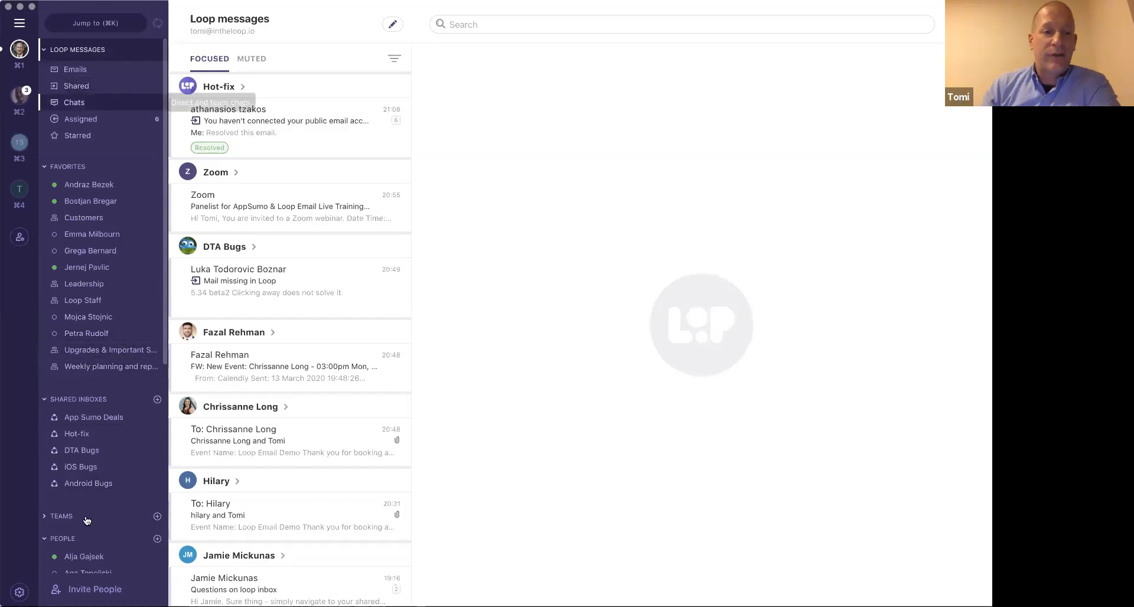
{"action": "left_click", "coordinate": [66, 49]}
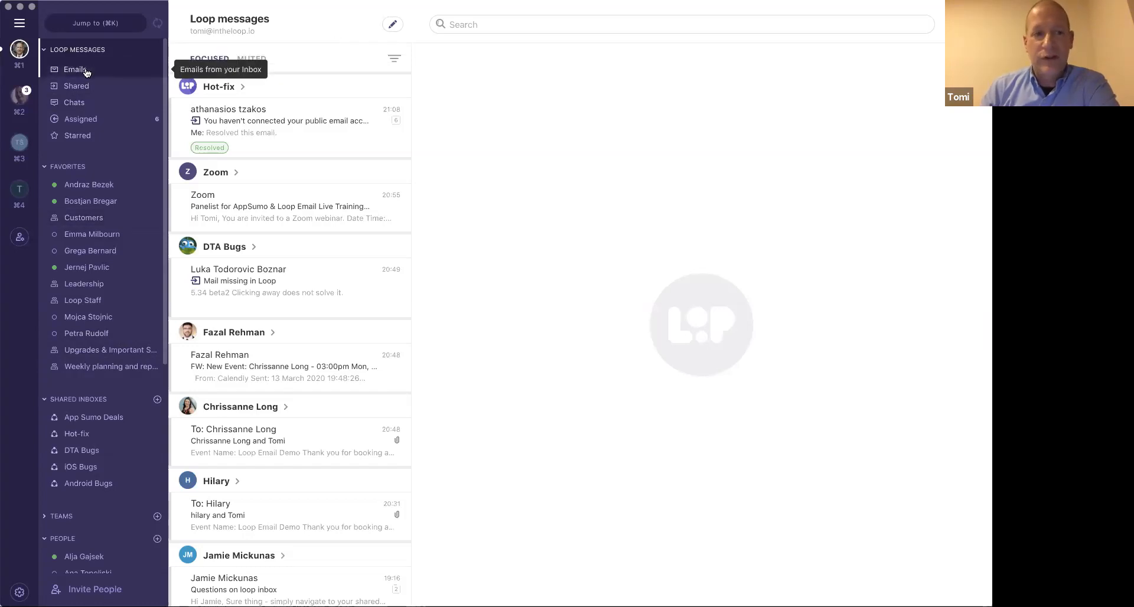
{"action": "left_click", "coordinate": [86, 120]}
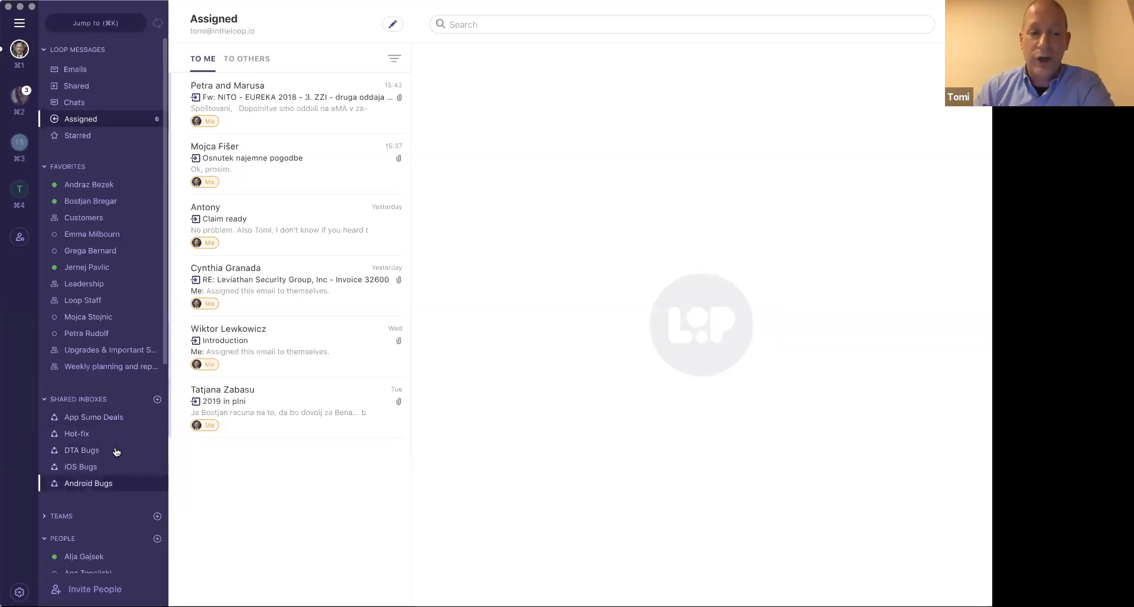
{"action": "left_click", "coordinate": [87, 417]}
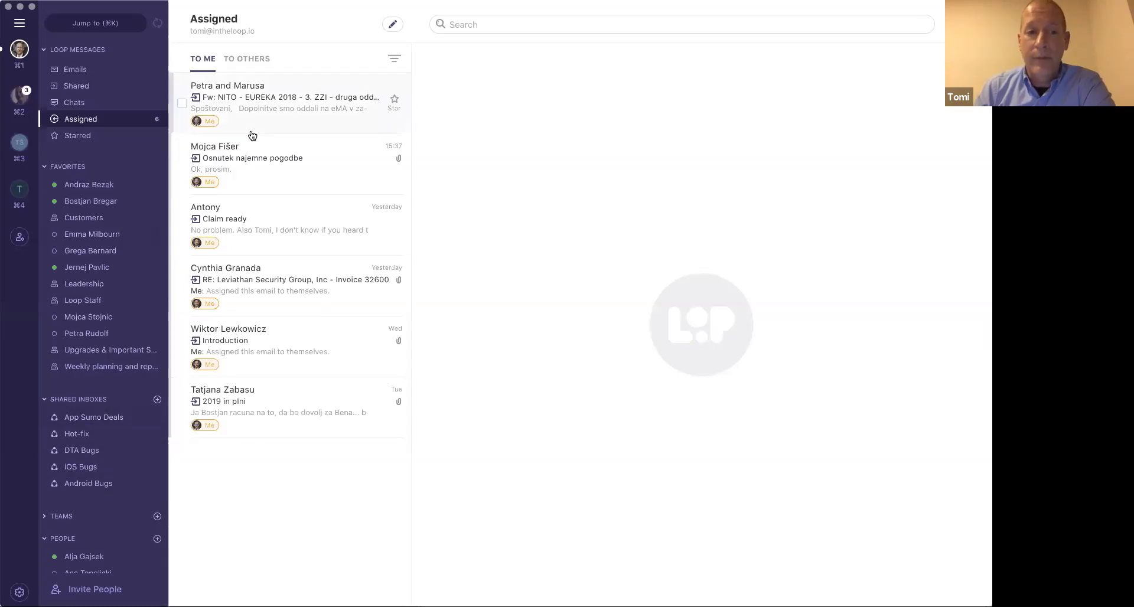
{"action": "left_click", "coordinate": [246, 59]}
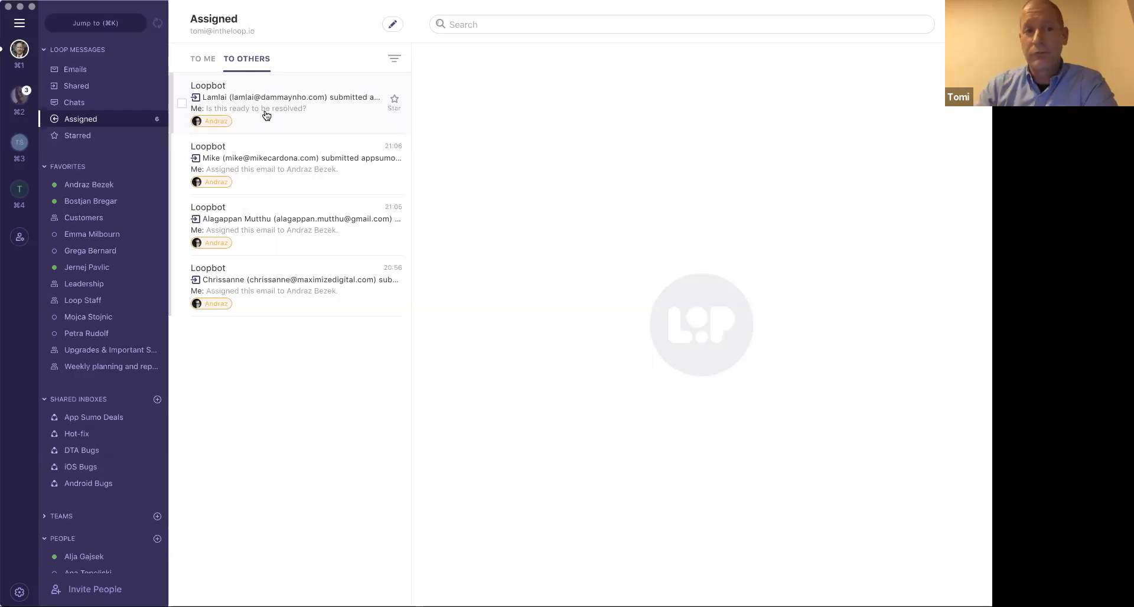
{"action": "left_click", "coordinate": [202, 58]}
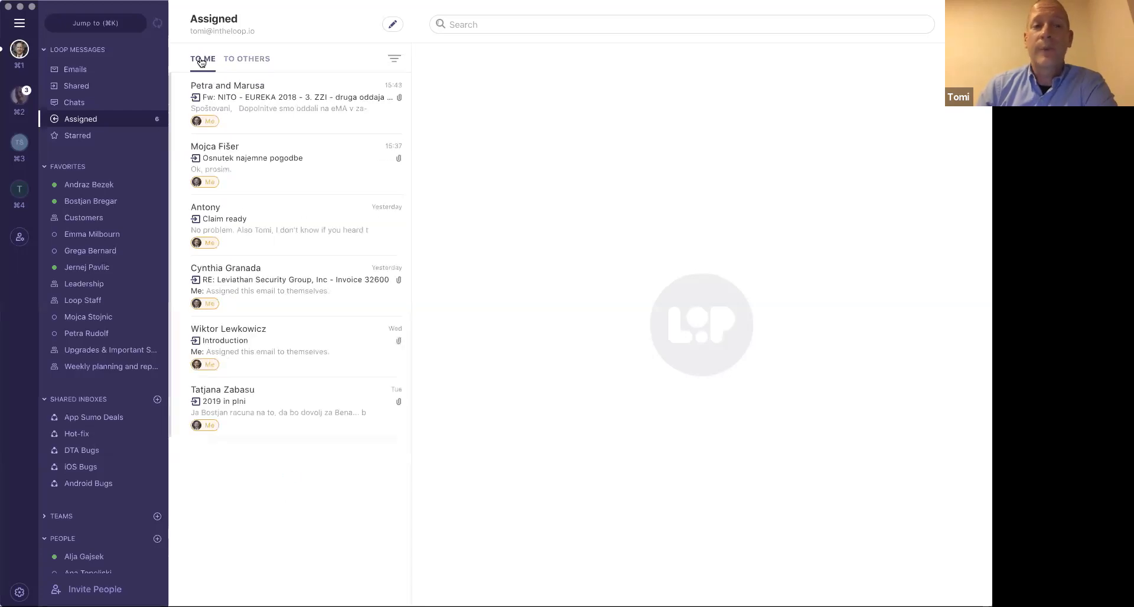
{"action": "left_click", "coordinate": [78, 49]}
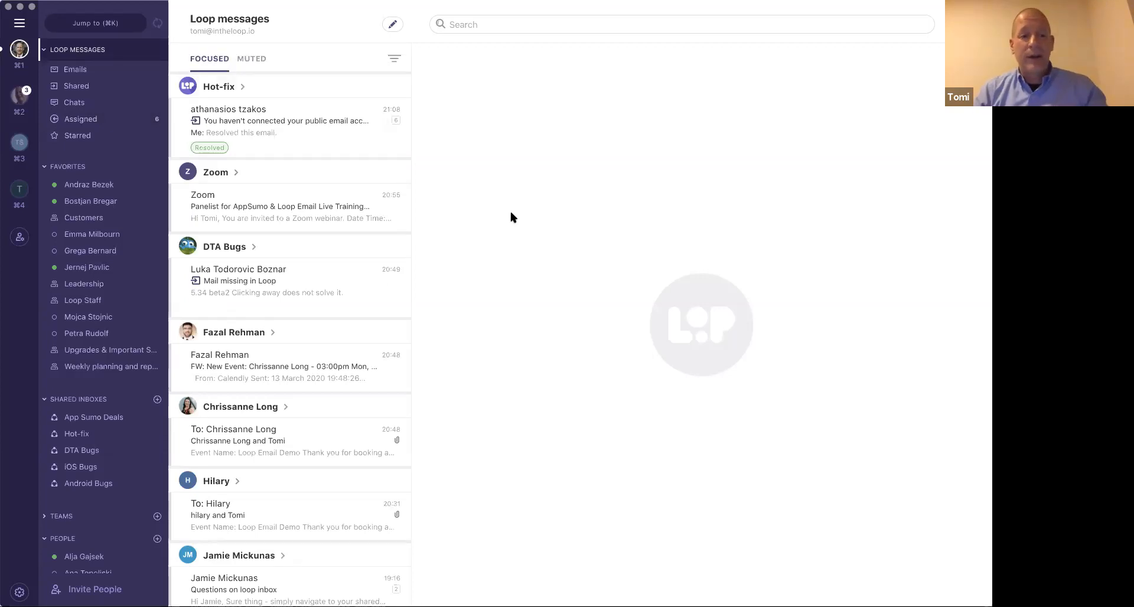
Reopen Hot-fix on the resolved public-account thread with the thanks message and resolution note
{"action": "mouse_move", "coordinate": [253, 416]}
{"action": "left_click", "coordinate": [78, 434]}
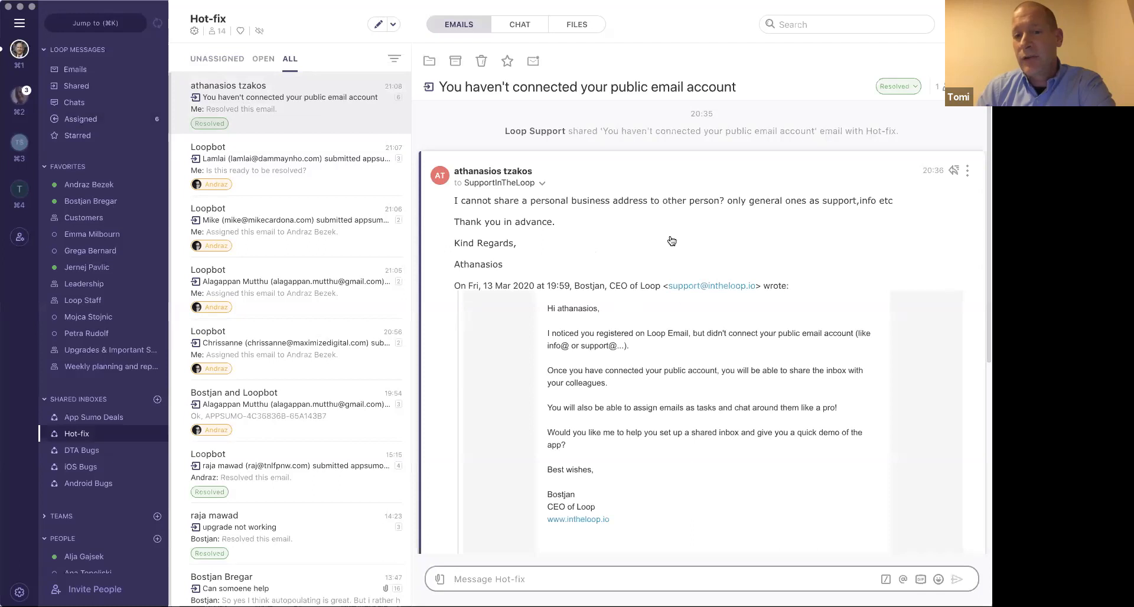
{"action": "scroll", "coordinate": [678, 310], "scroll_direction": "down", "scroll_amount": 8}
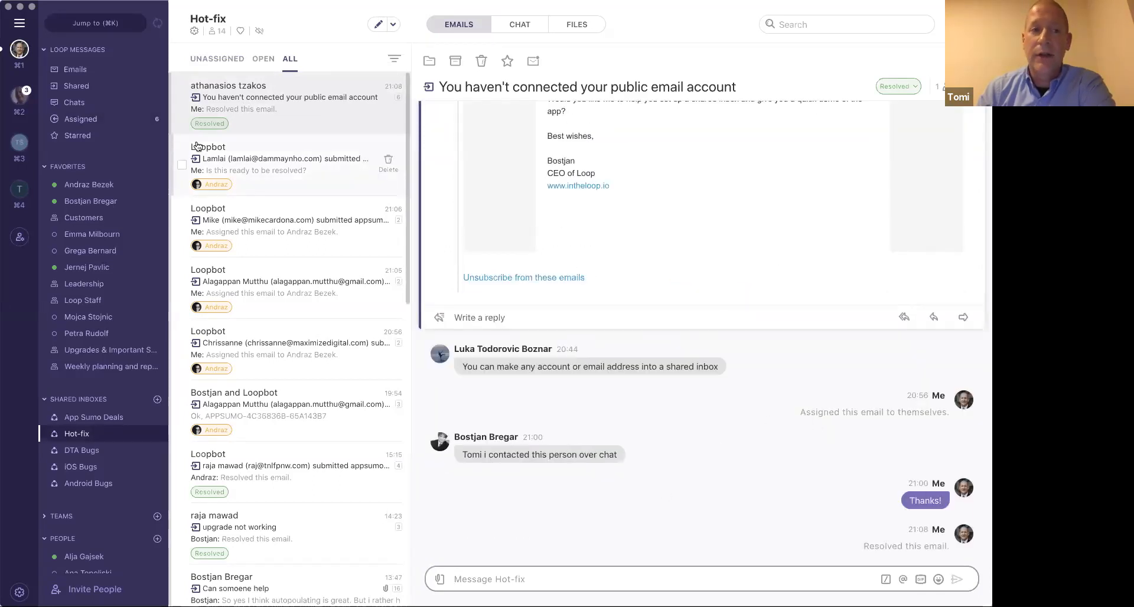
Share the Zoom webinar panelist email with a colleague, adding the note "hey this is a demo"
{"action": "left_click", "coordinate": [74, 69]}
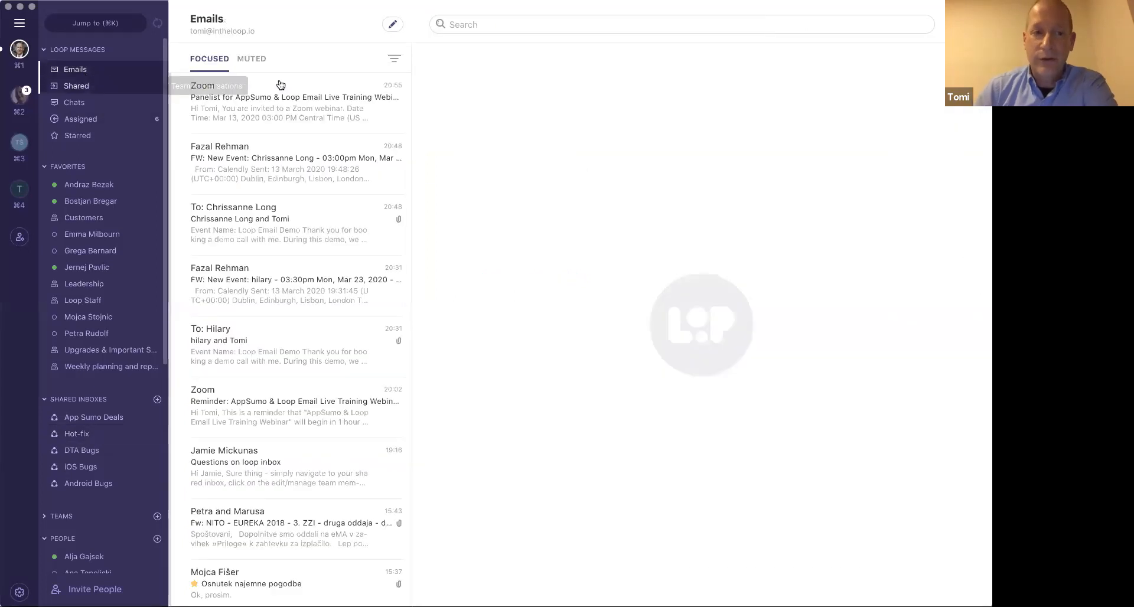
{"action": "left_click", "coordinate": [263, 99]}
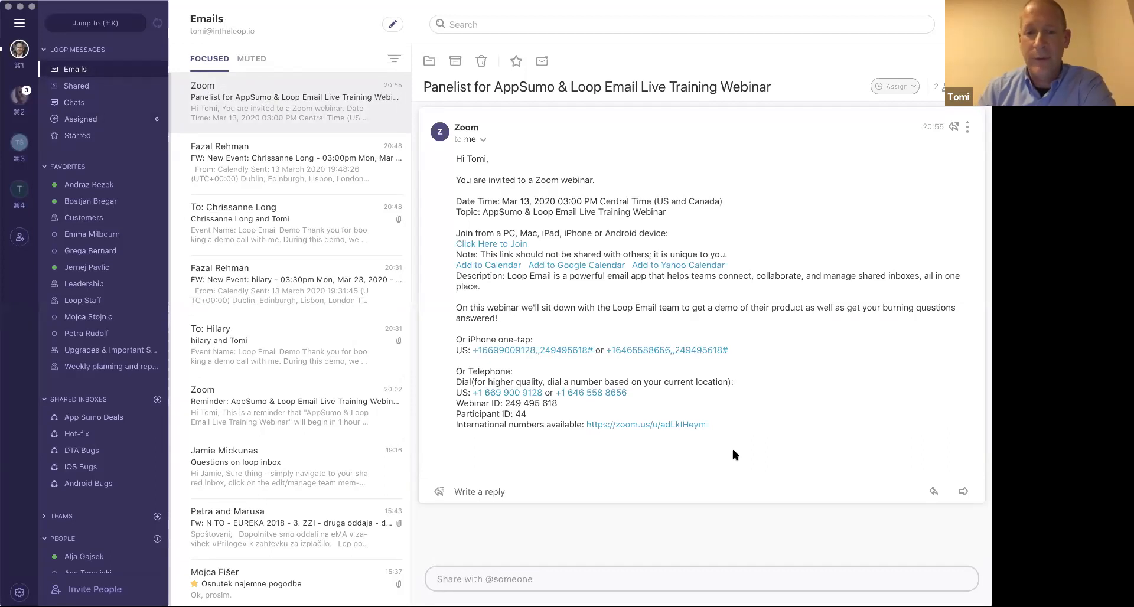
{"action": "left_click", "coordinate": [531, 579]}
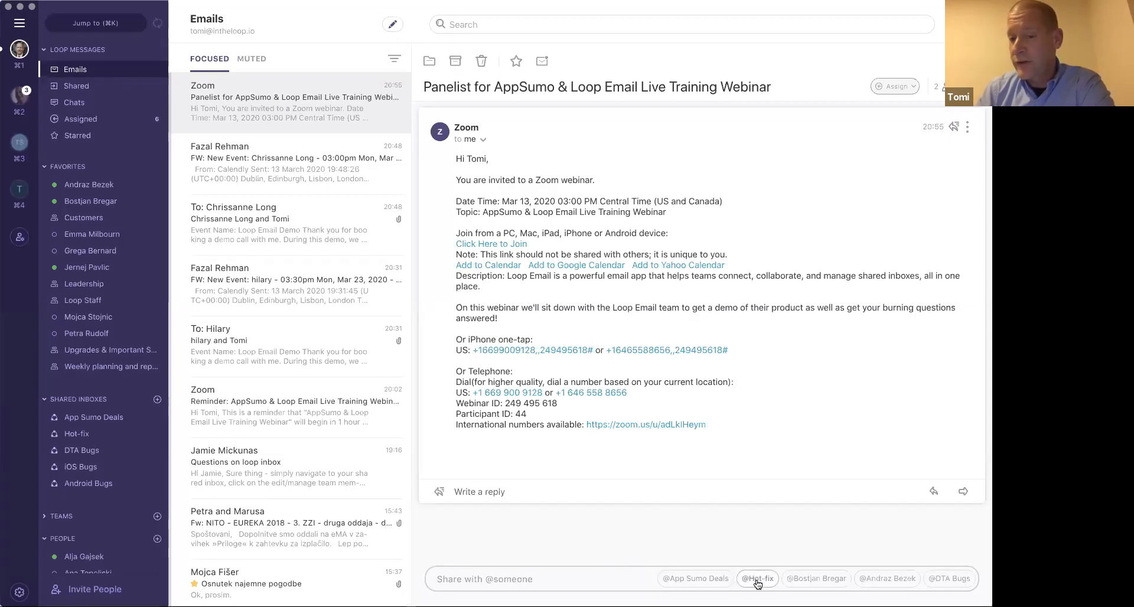
{"action": "left_click", "coordinate": [826, 581]}
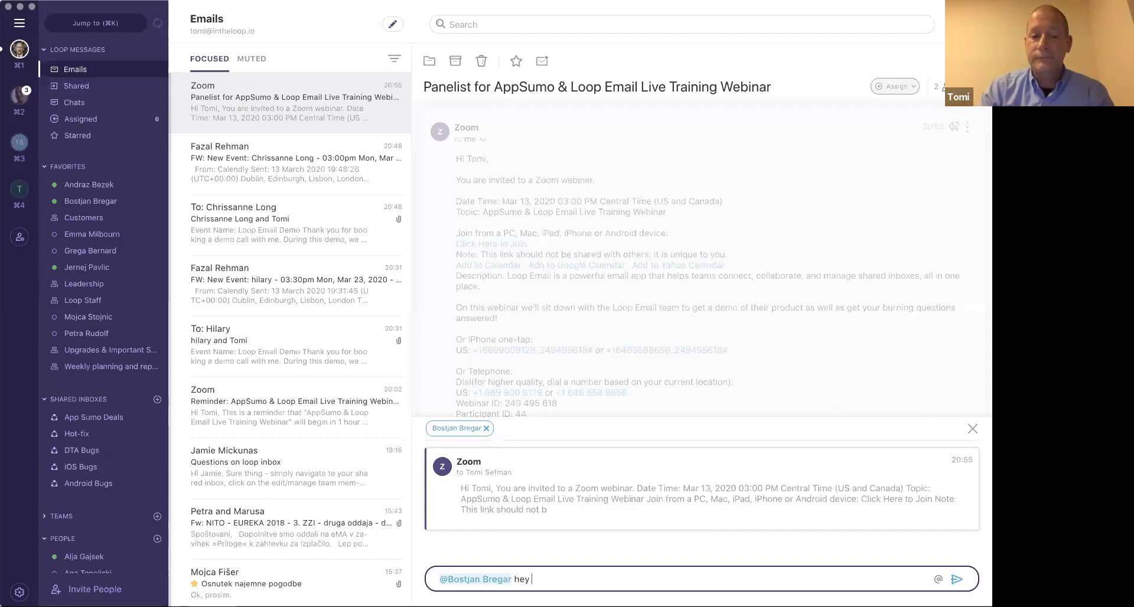
{"action": "type", "text": "this is a demo"}
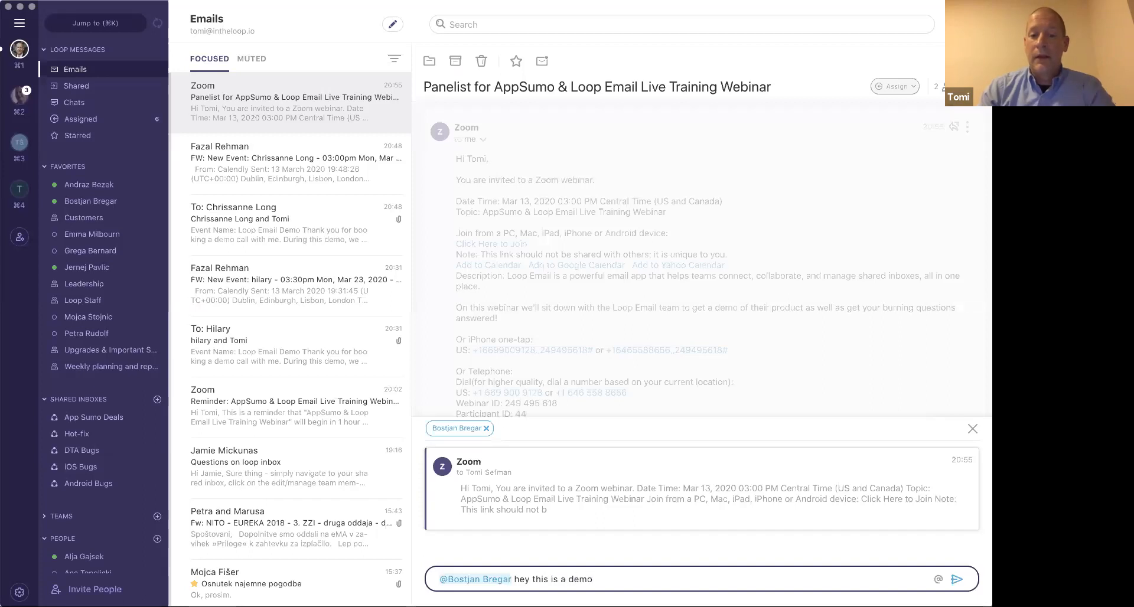
{"action": "key", "text": "Return"}
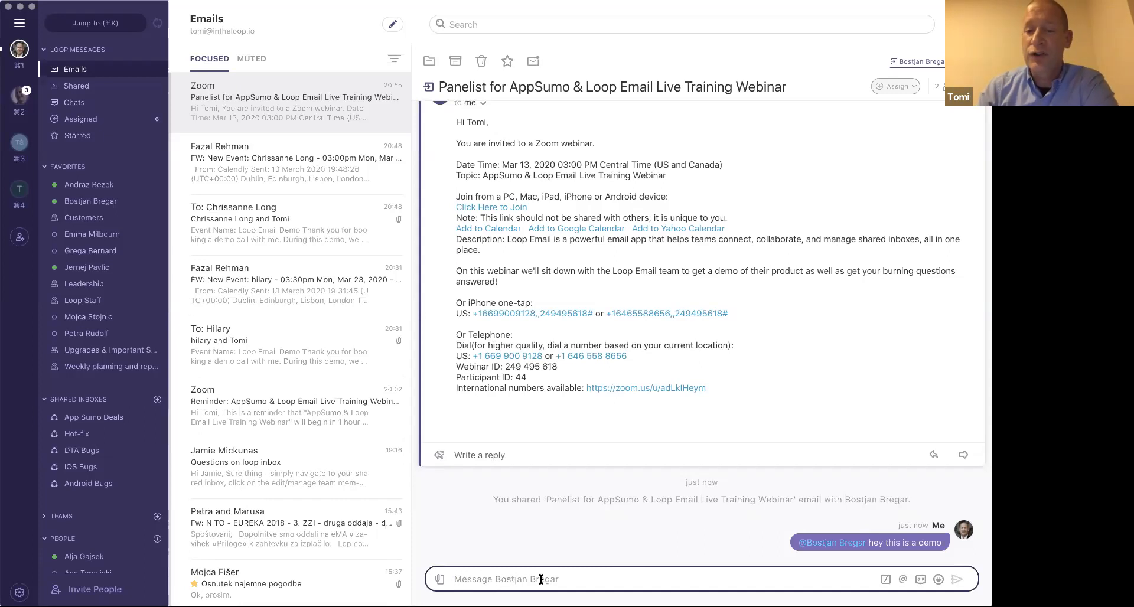
{"action": "scroll", "coordinate": [540, 579], "scroll_direction": "up", "scroll_amount": 3}
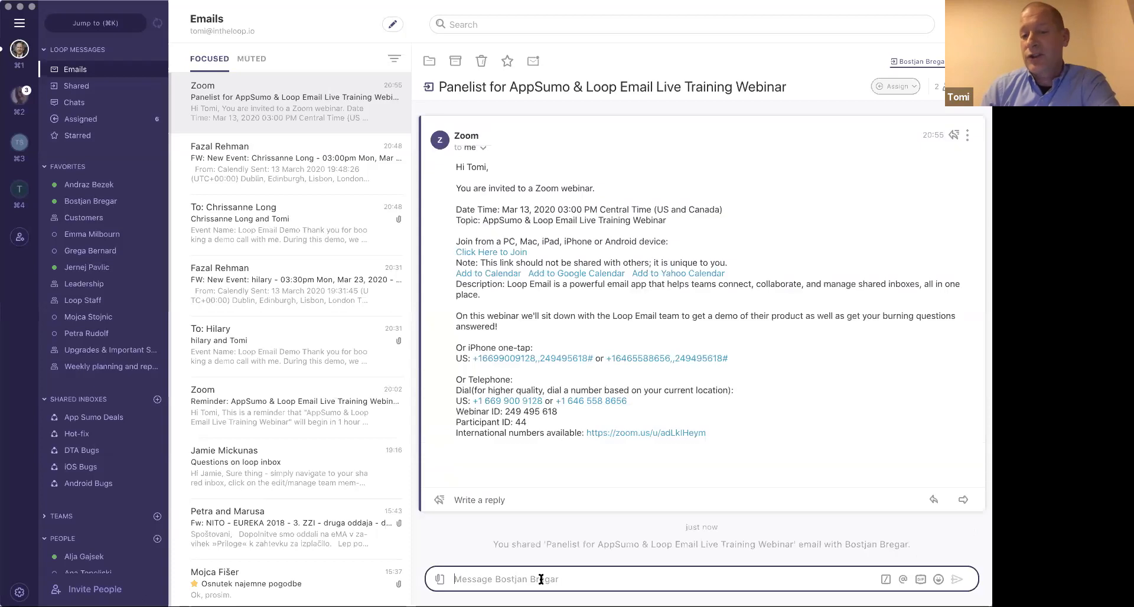
{"action": "scroll", "coordinate": [571, 543], "scroll_direction": "down", "scroll_amount": 2}
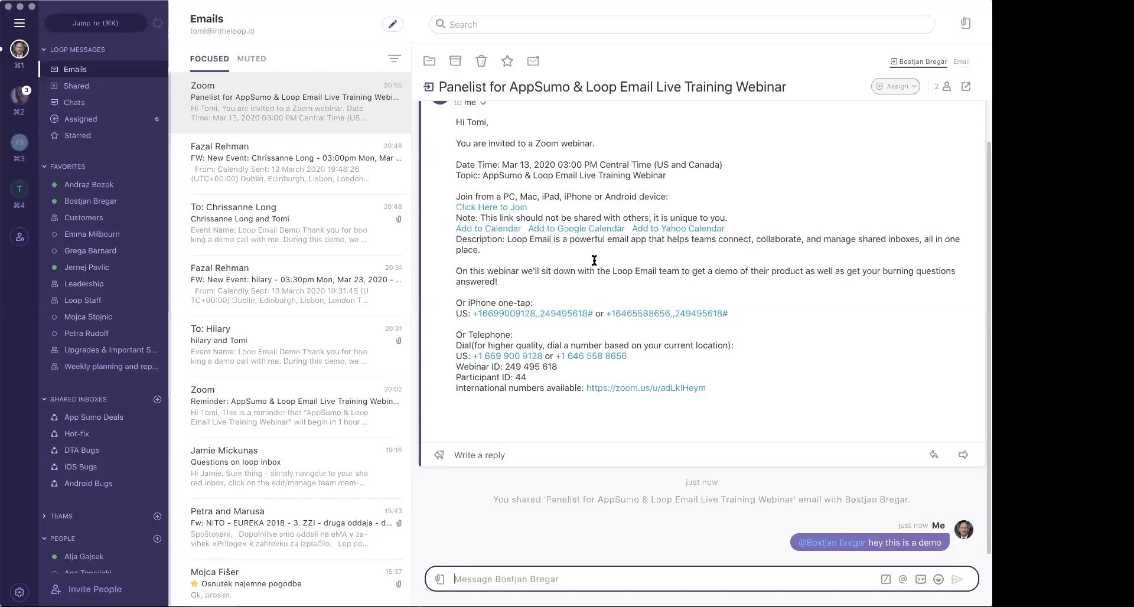
View the colleague's reply on the shared Zoom thread in Loop messages, then switch to the Hot-fix inbox
{"action": "left_click", "coordinate": [78, 49]}
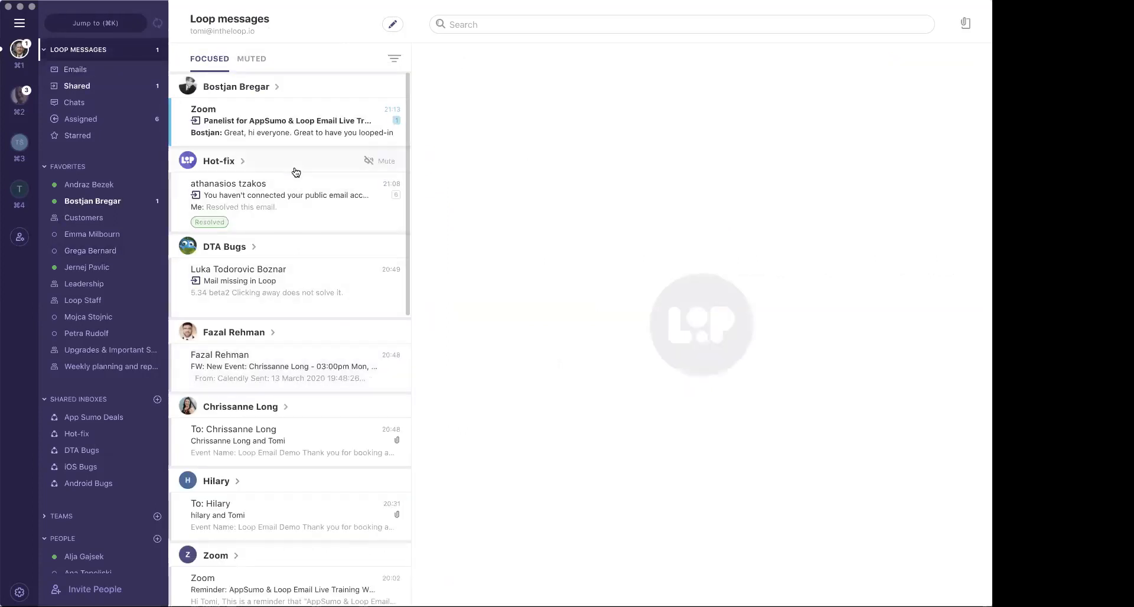
{"action": "left_click", "coordinate": [261, 126]}
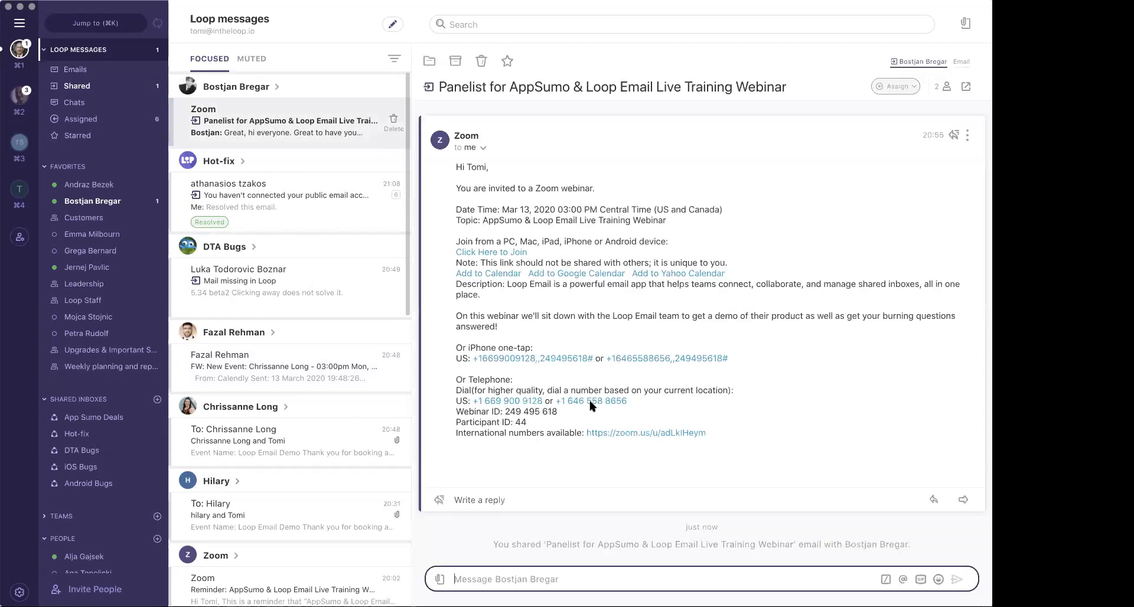
{"action": "scroll", "coordinate": [592, 403], "scroll_direction": "down", "scroll_amount": 3}
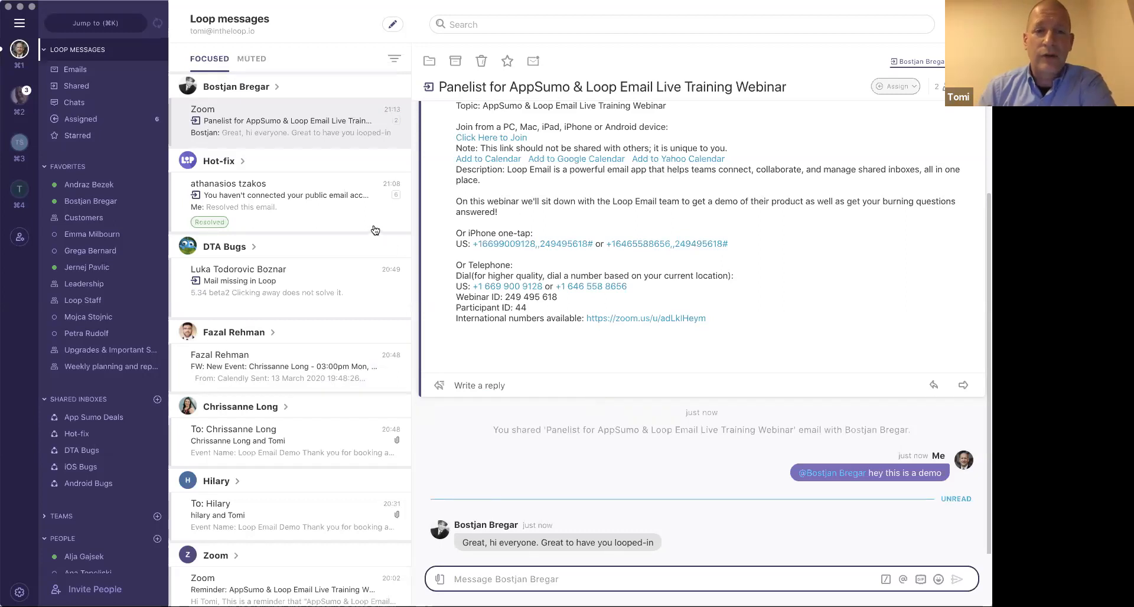
{"action": "left_click", "coordinate": [77, 434]}
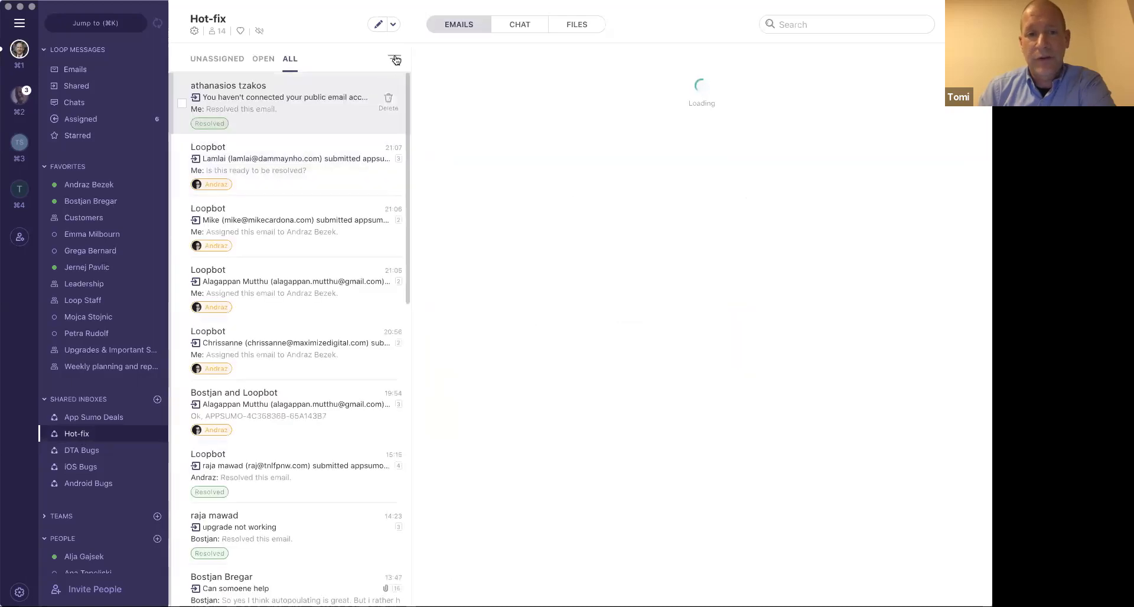
{"action": "left_click", "coordinate": [395, 59]}
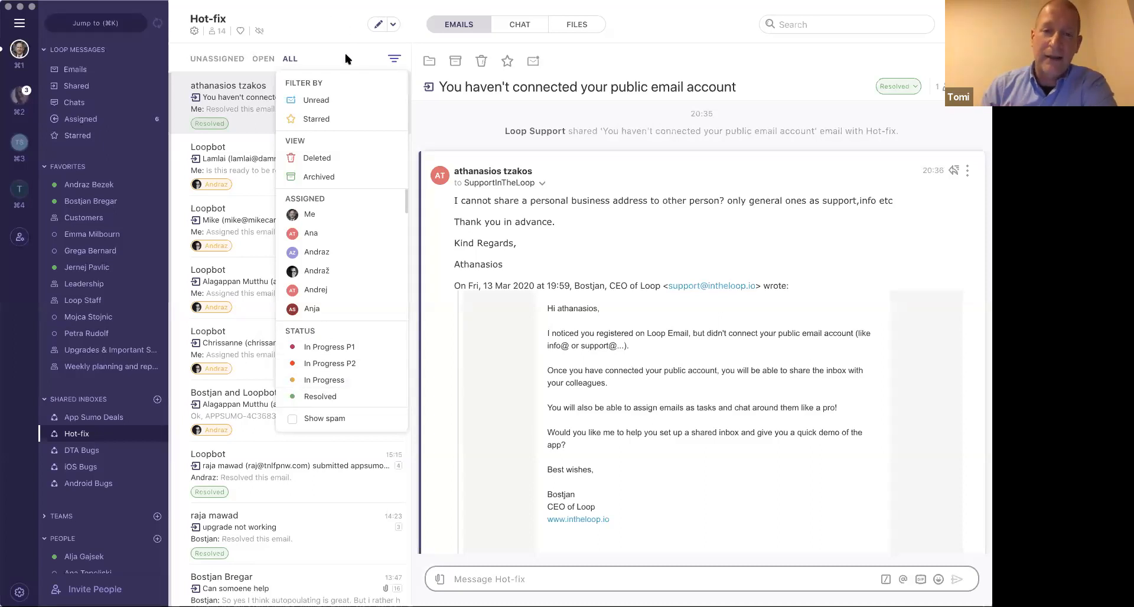
{"action": "left_click", "coordinate": [390, 62]}
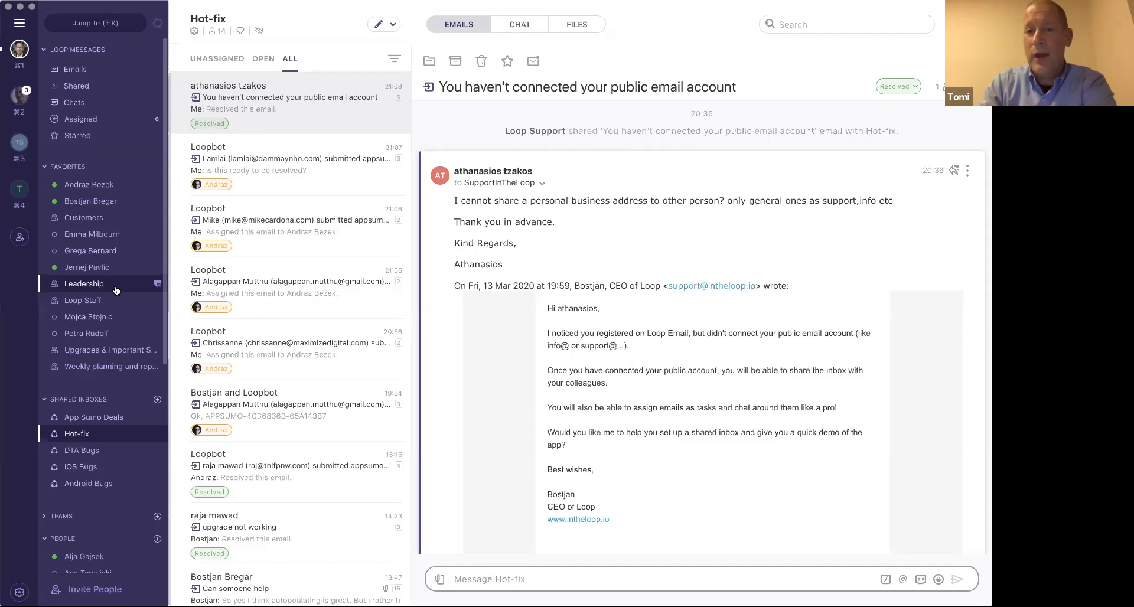
Browse a favourite colleague's Chat, Emails and Files tabs, then return to Loop messages
{"action": "left_click", "coordinate": [90, 201]}
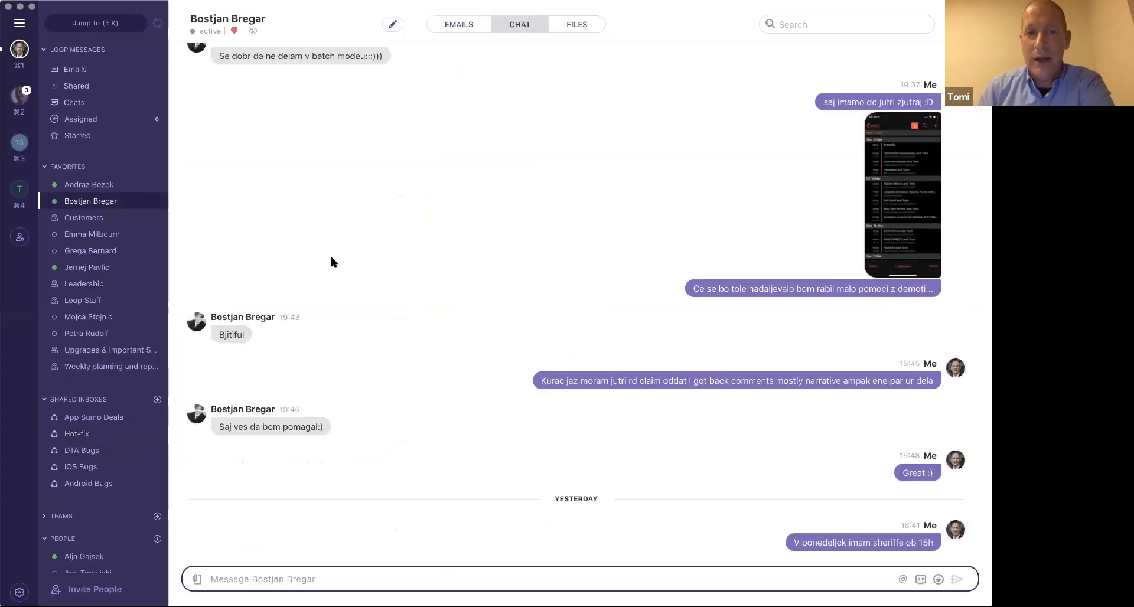
{"action": "left_click", "coordinate": [461, 23]}
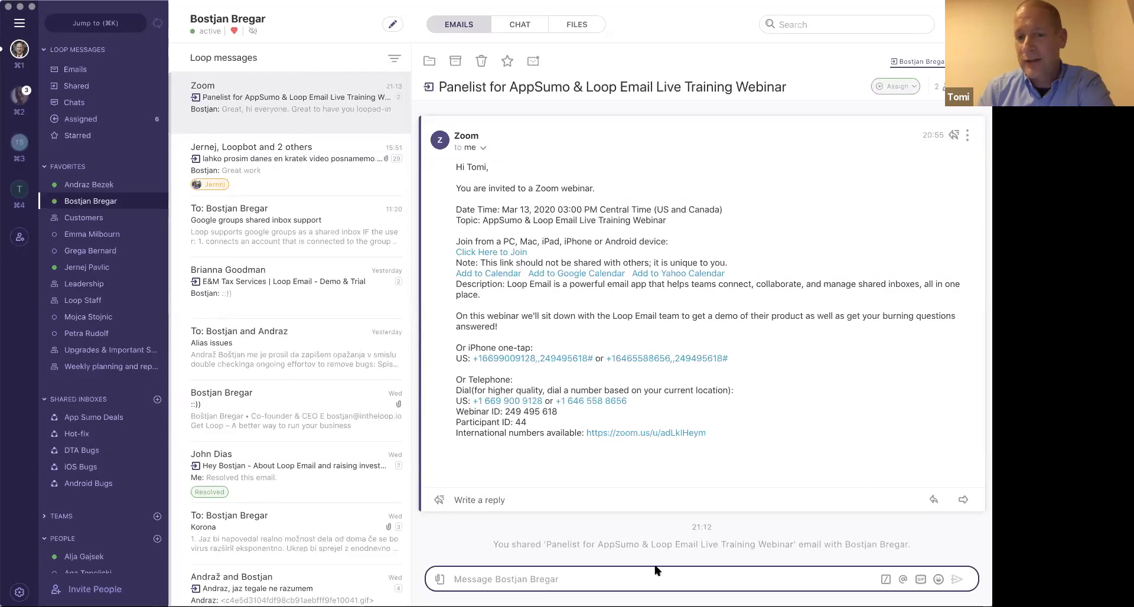
{"action": "scroll", "coordinate": [637, 480], "scroll_direction": "down", "scroll_amount": 3}
{"action": "scroll", "coordinate": [636, 480], "scroll_direction": "up", "scroll_amount": 3}
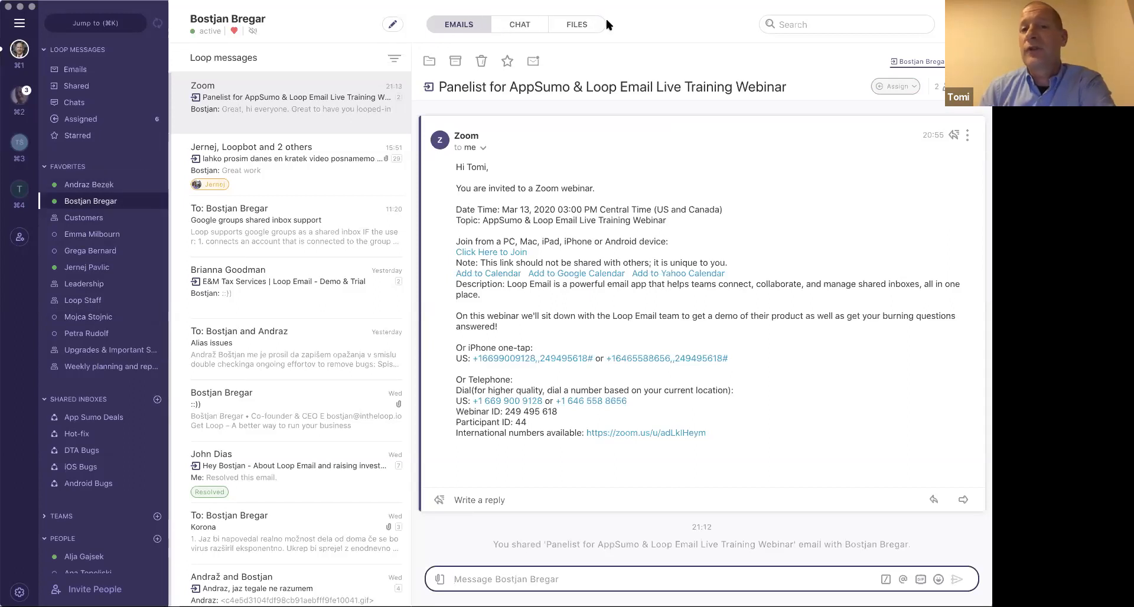
{"action": "left_click", "coordinate": [576, 24]}
{"action": "left_click", "coordinate": [459, 24]}
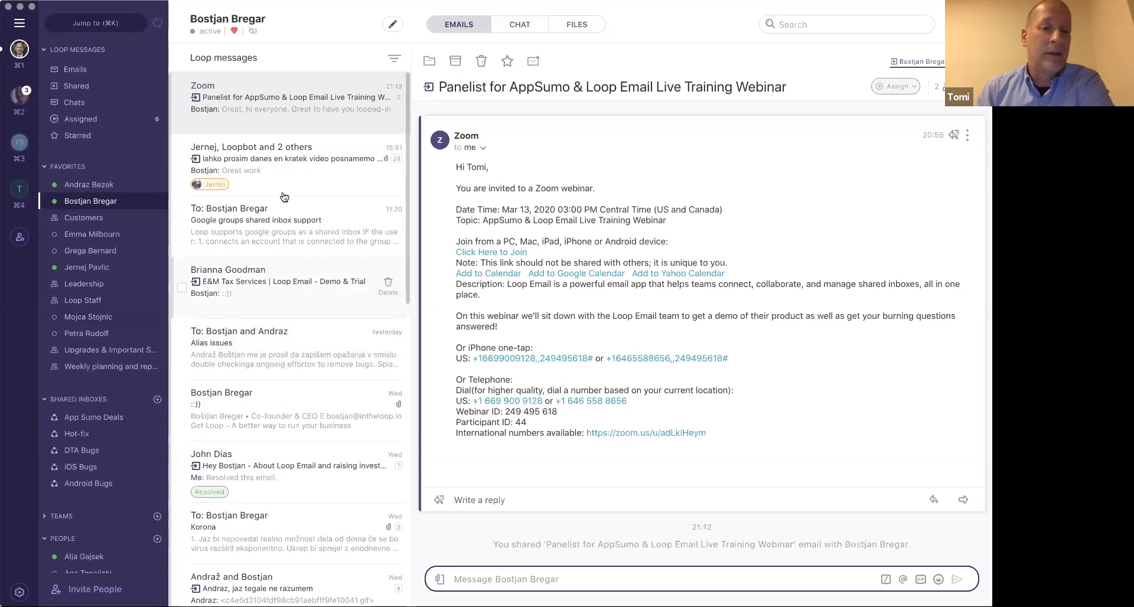
{"action": "mouse_move", "coordinate": [292, 347]}
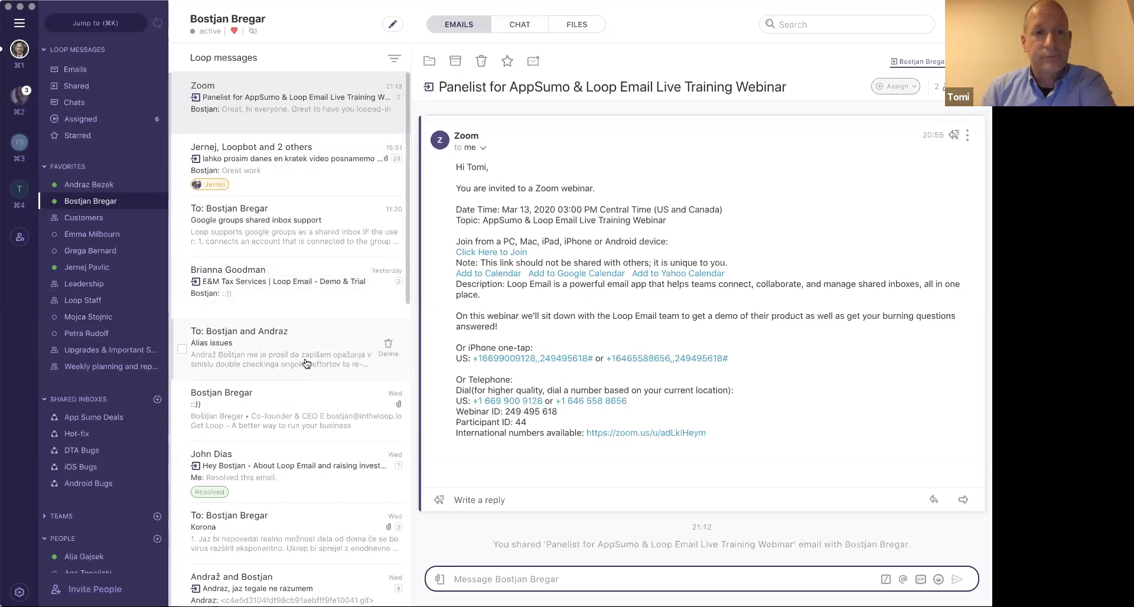
{"action": "left_click", "coordinate": [78, 50]}
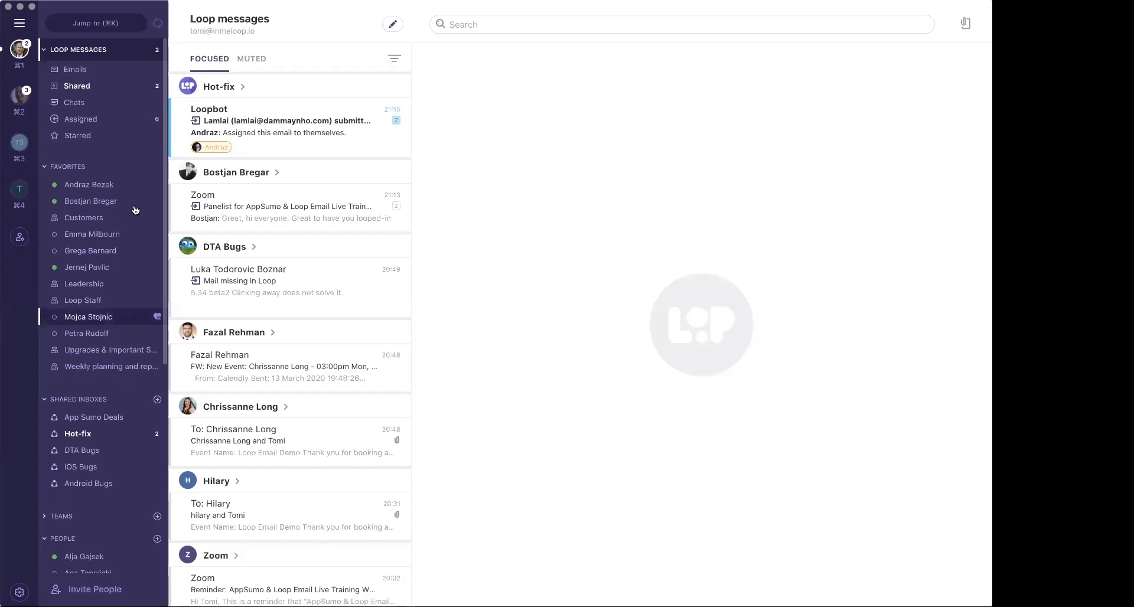
Peek at the Loopbot appsumo code thread, then collapse the favourites, shared inboxes and people lists
{"action": "left_click", "coordinate": [328, 126]}
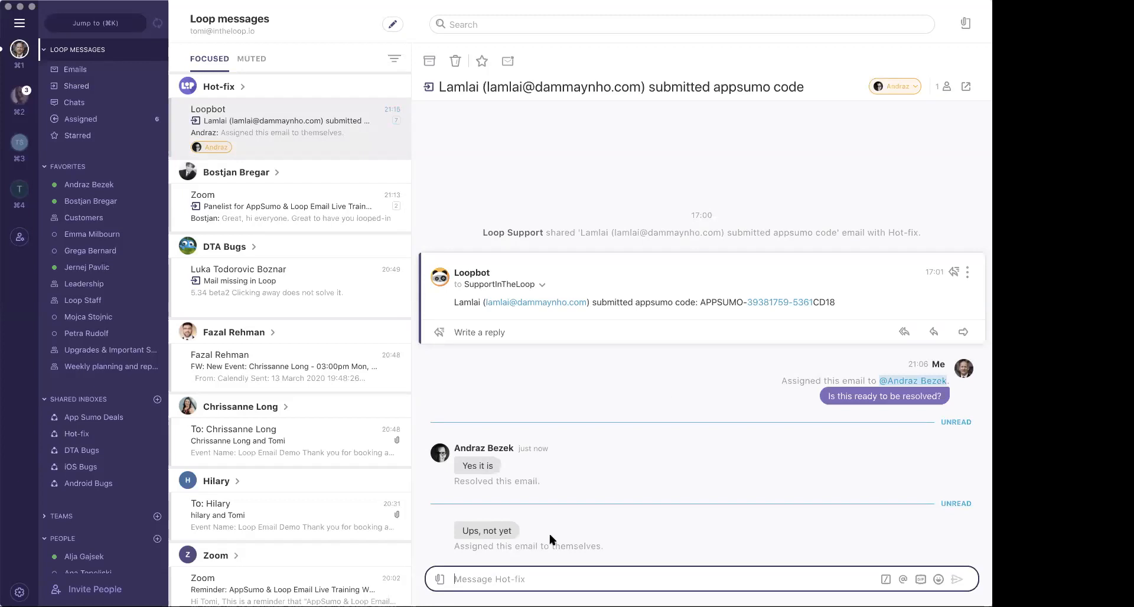
{"action": "mouse_move", "coordinate": [283, 124]}
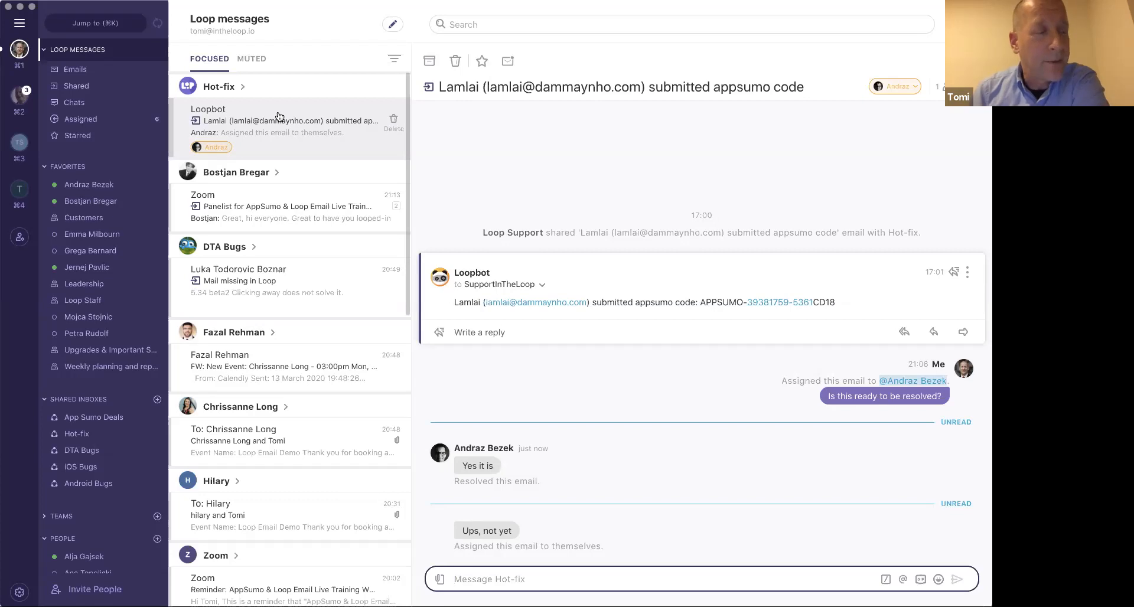
{"action": "left_click", "coordinate": [77, 50]}
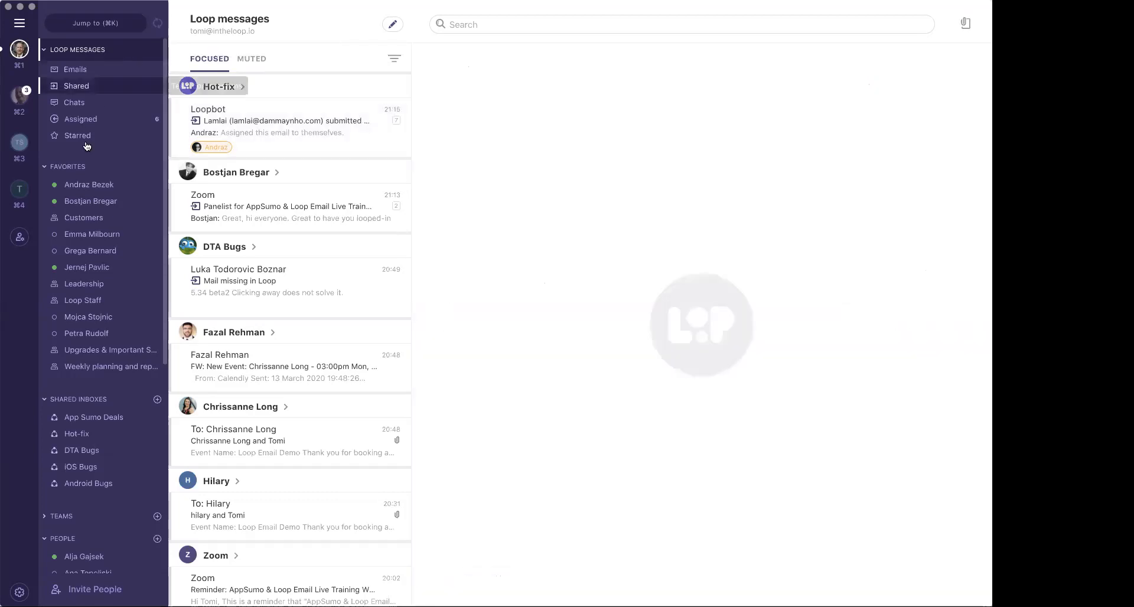
{"action": "left_click", "coordinate": [69, 167]}
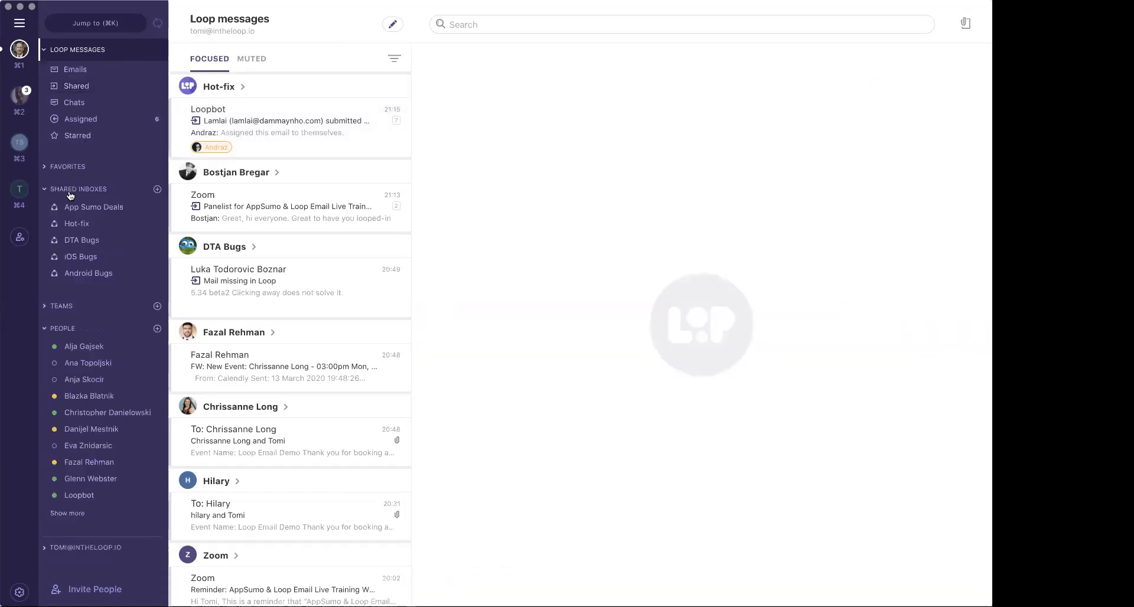
{"action": "left_click", "coordinate": [69, 189]}
{"action": "left_click", "coordinate": [71, 235]}
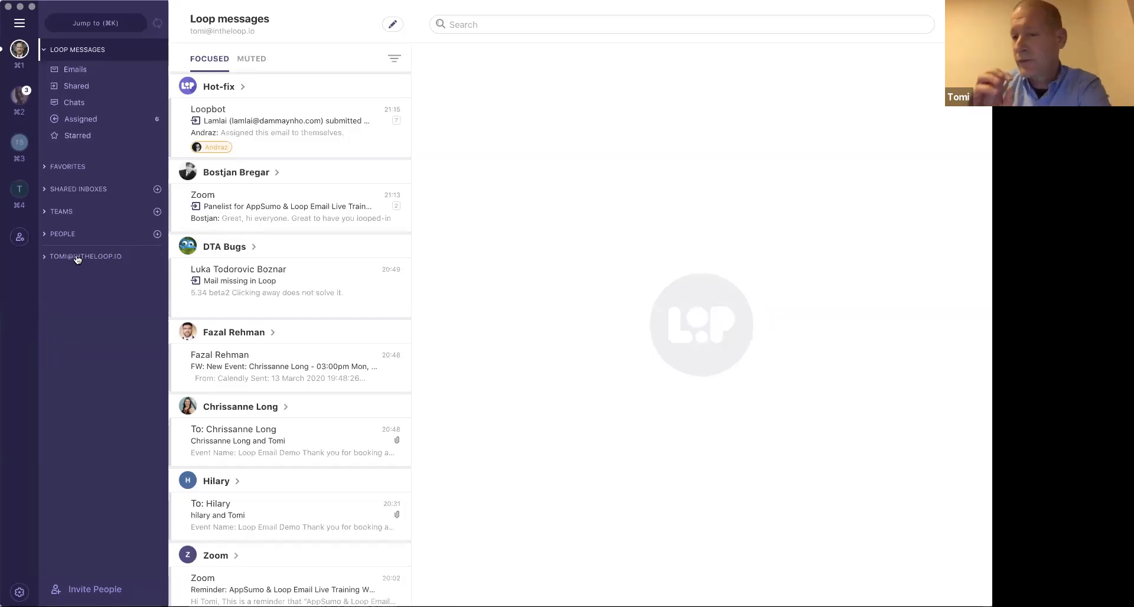
Browse the personal account's email folders, return to Loop messages and expand Favorites
{"action": "left_click", "coordinate": [77, 258]}
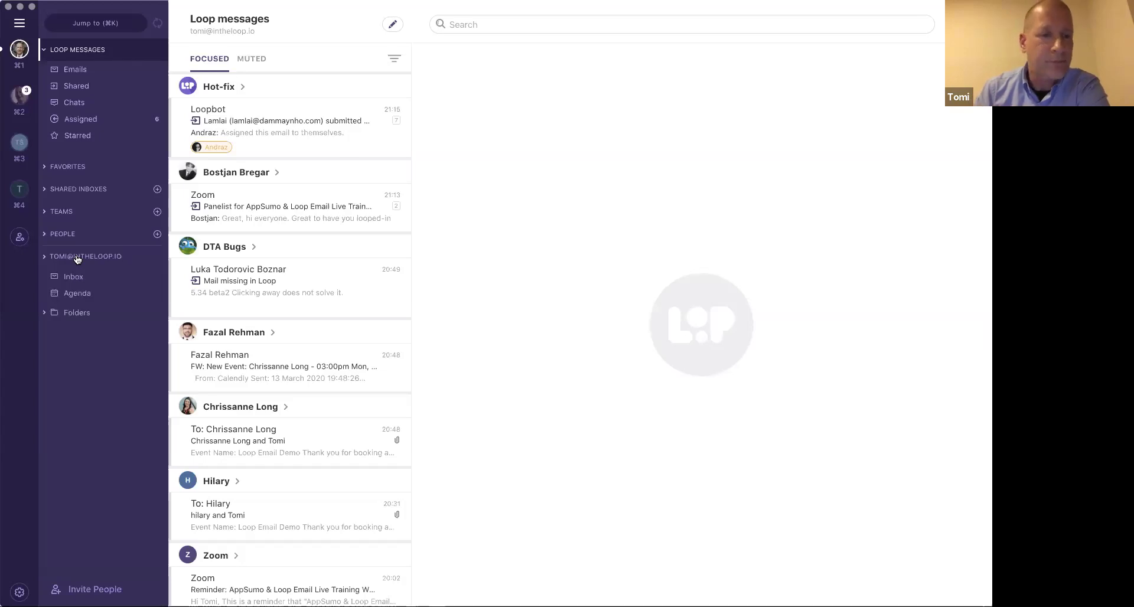
{"action": "left_click", "coordinate": [76, 312]}
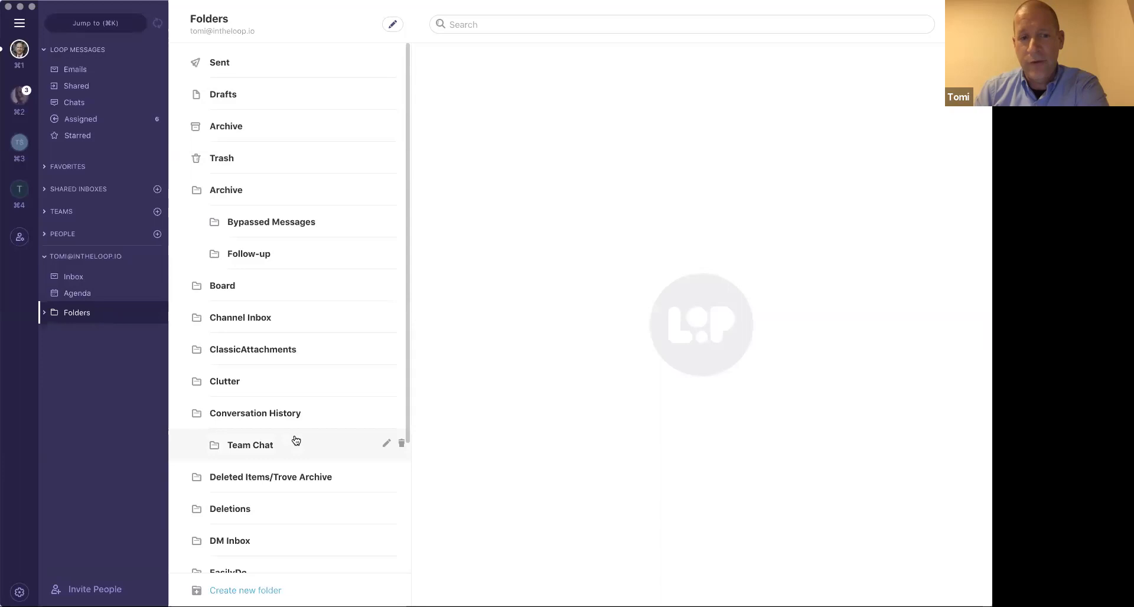
{"action": "scroll", "coordinate": [291, 460], "scroll_direction": "down", "scroll_amount": 3}
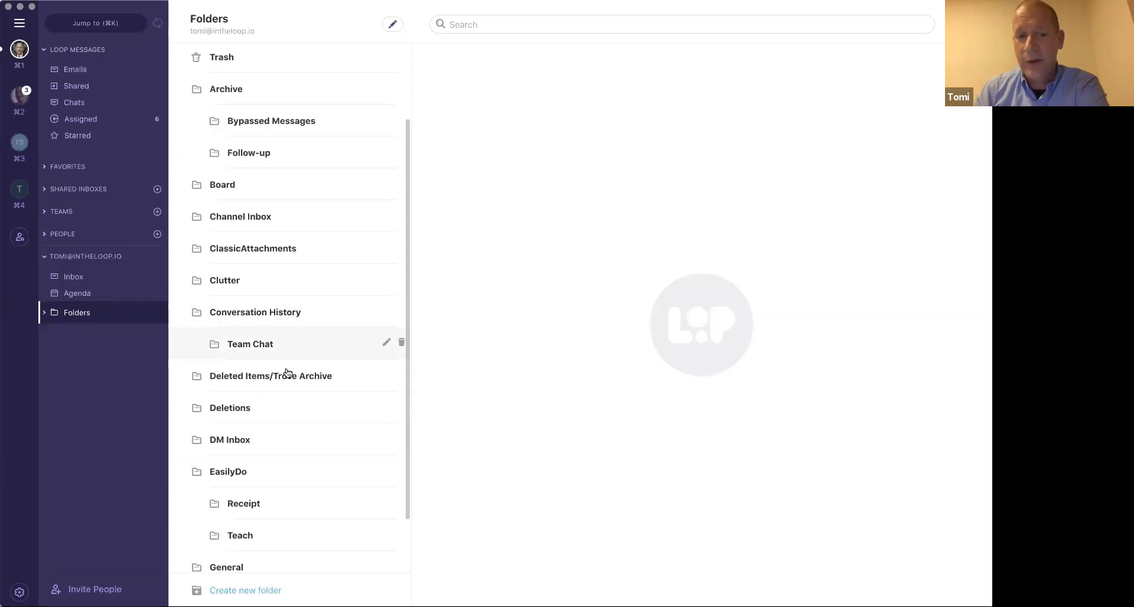
{"action": "scroll", "coordinate": [275, 398], "scroll_direction": "up", "scroll_amount": 3}
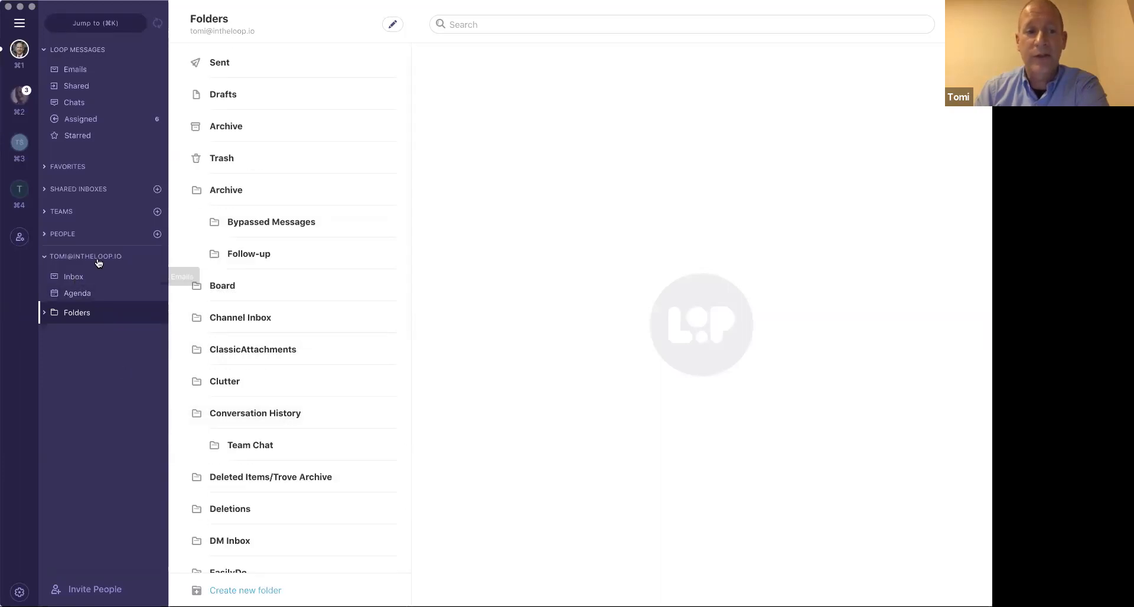
{"action": "left_click", "coordinate": [90, 50]}
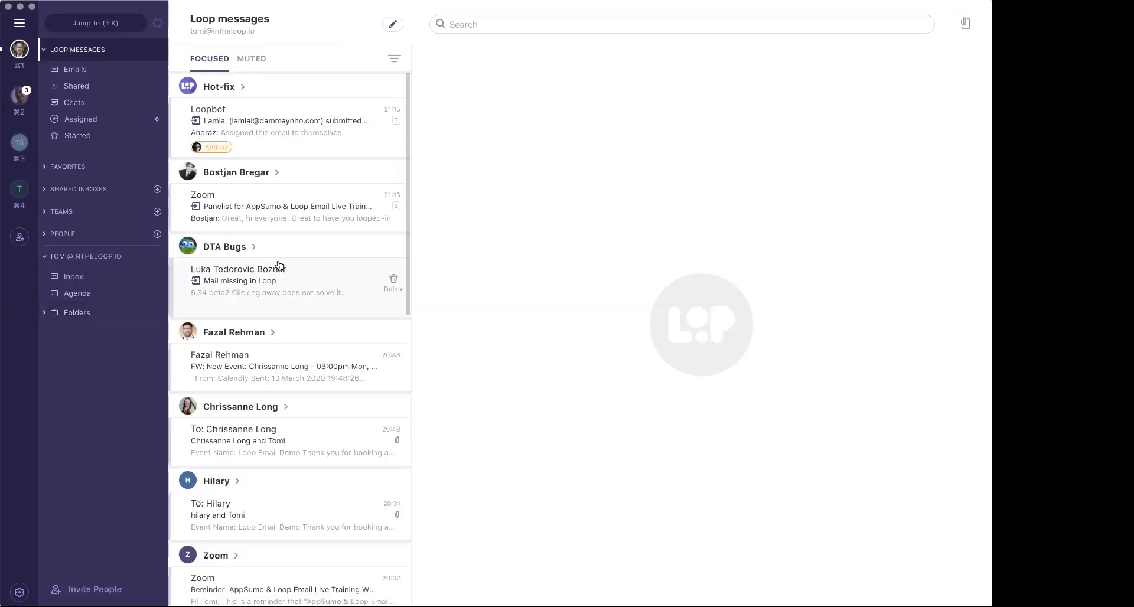
{"action": "left_click", "coordinate": [71, 169]}
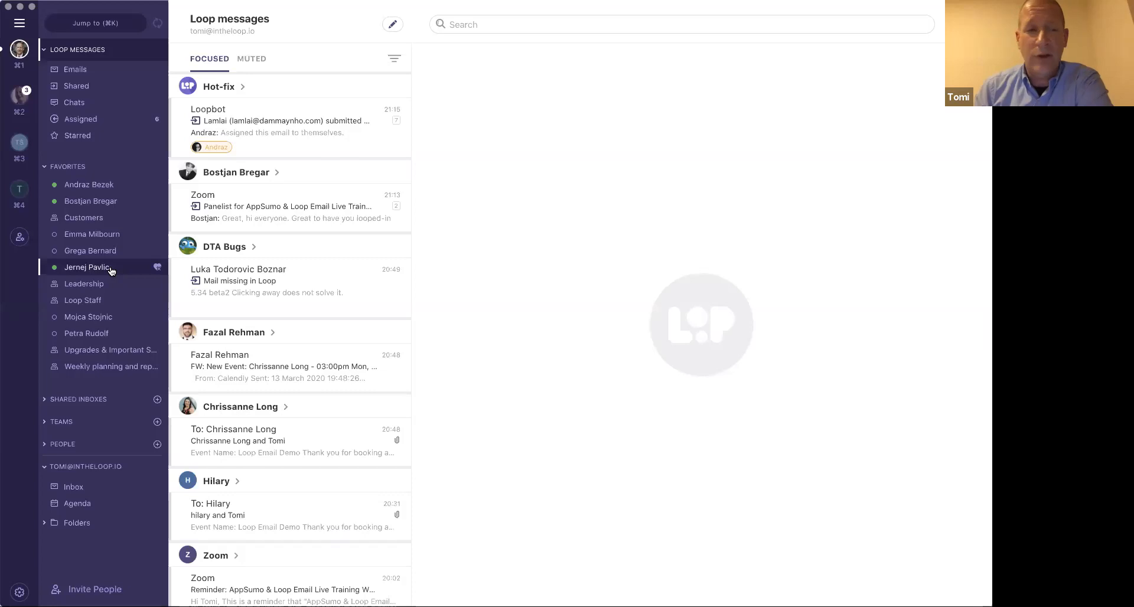
Expand shared inboxes, check the Hot-fix email's Assign to options without changing them, and return to Loop messages
{"action": "left_click", "coordinate": [79, 399]}
{"action": "left_click", "coordinate": [83, 435]}
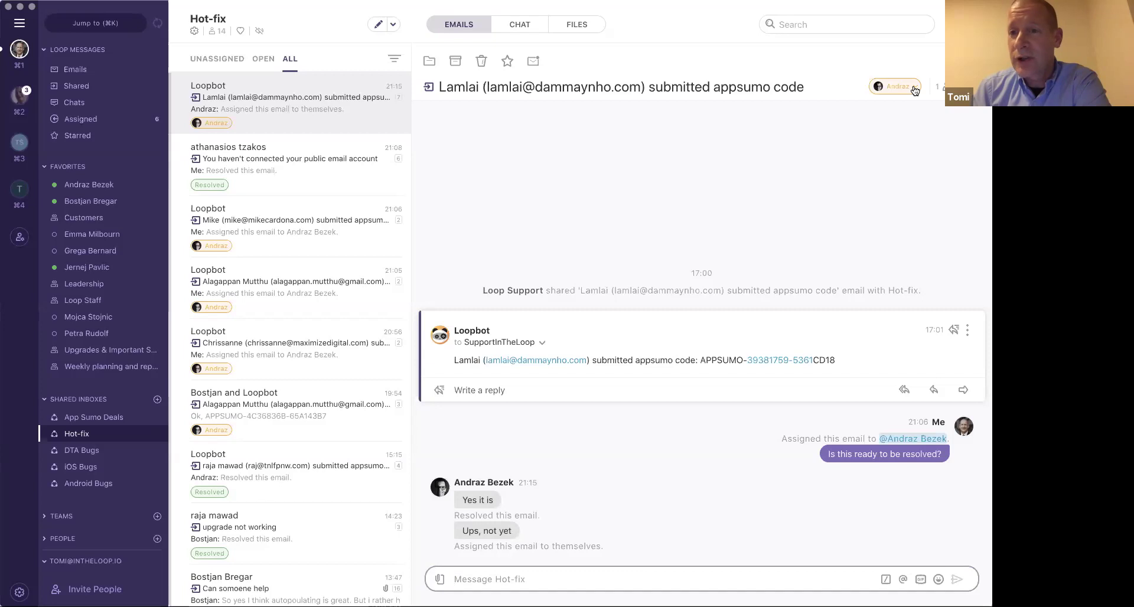
{"action": "left_click", "coordinate": [915, 89]}
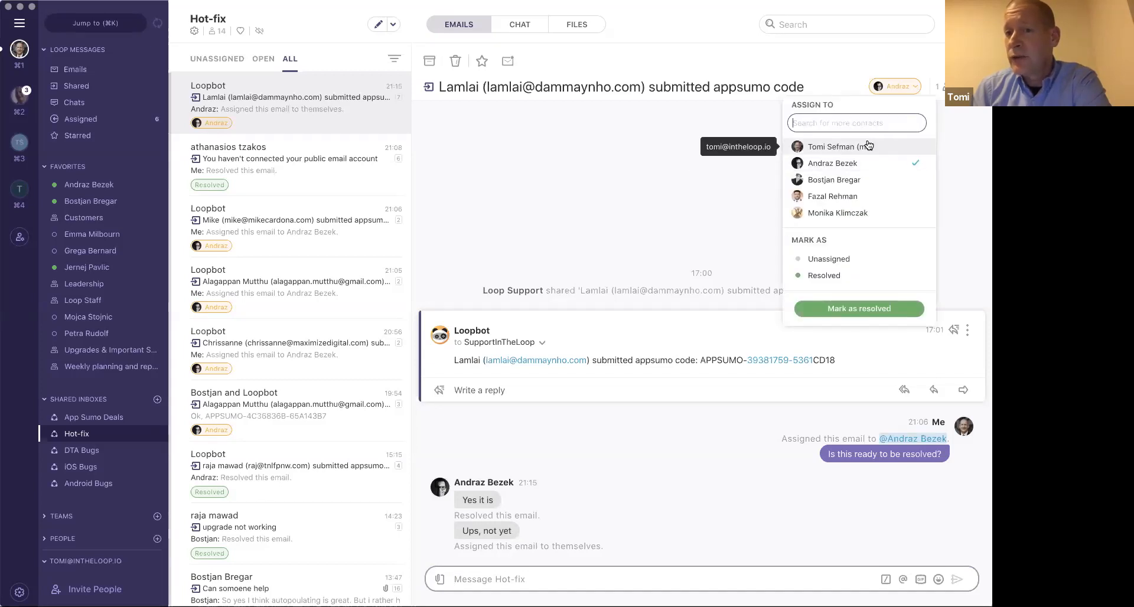
{"action": "left_click", "coordinate": [916, 84]}
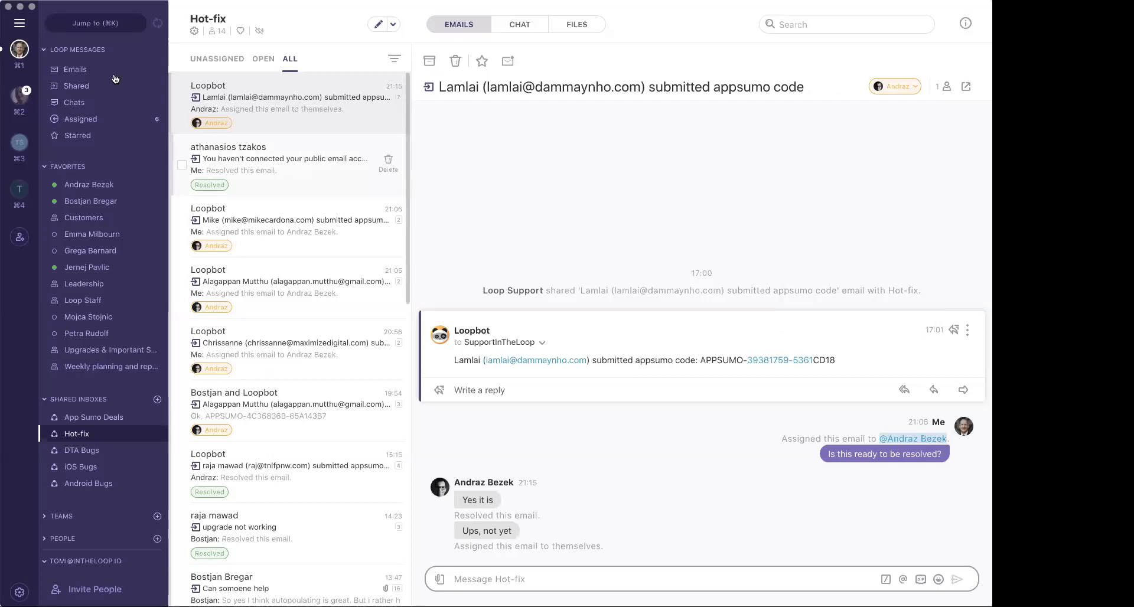
{"action": "left_click", "coordinate": [77, 49]}
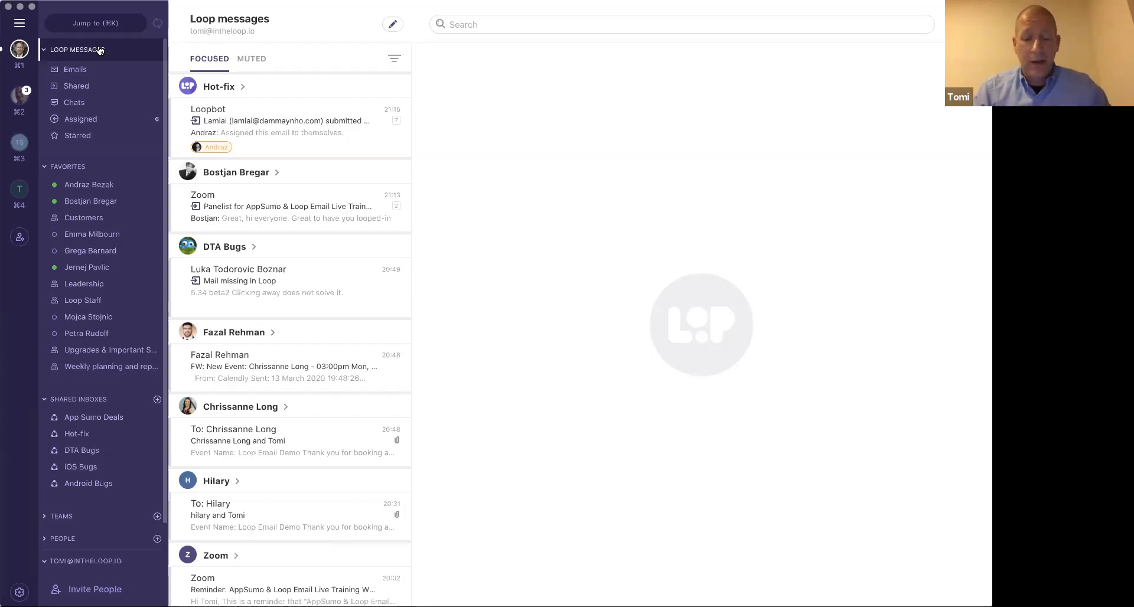
Via quick jump (Cmd+K), ask Loopbot in chat whether there is a team behind Loopbot
{"action": "key", "text": "super+k"}
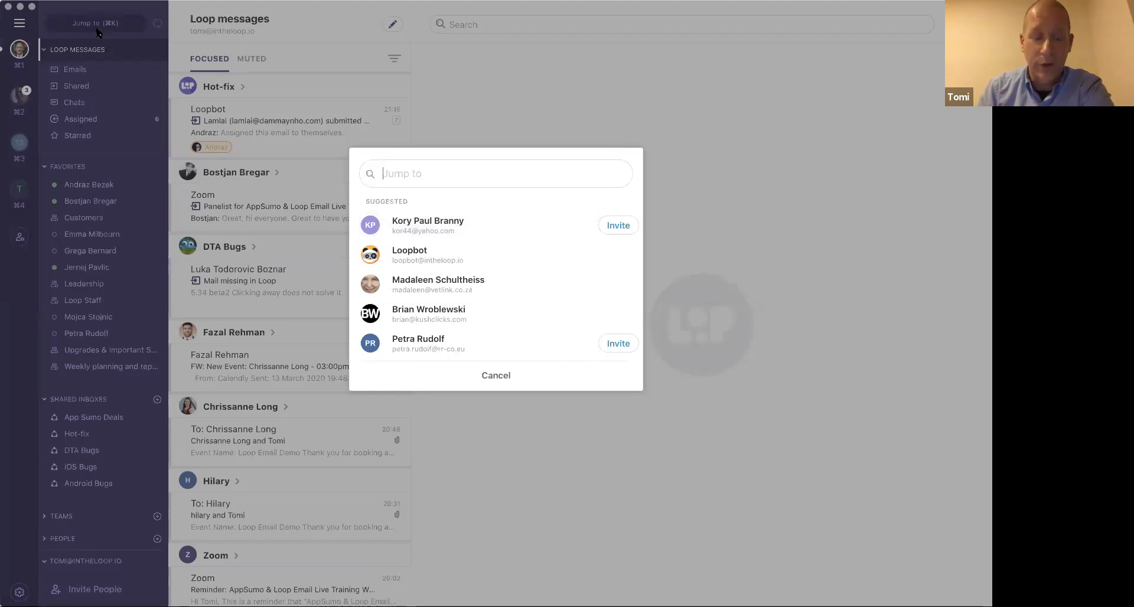
{"action": "left_click", "coordinate": [453, 256]}
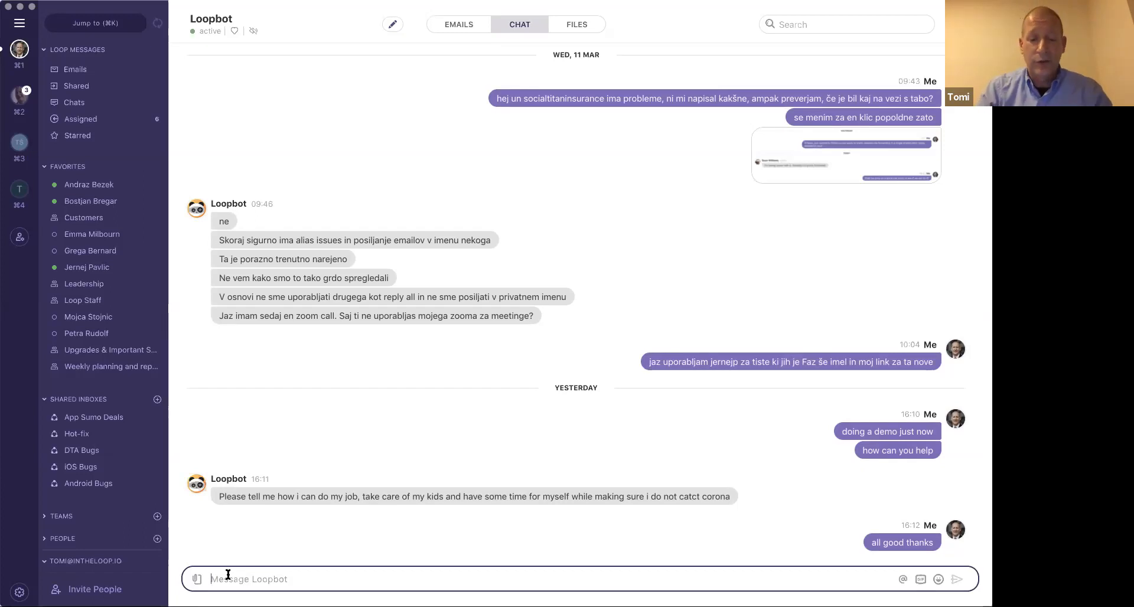
{"action": "left_click", "coordinate": [228, 579]}
{"action": "type", "text": "Is there a team behind Loopbot?"}
{"action": "key", "text": "Return"}
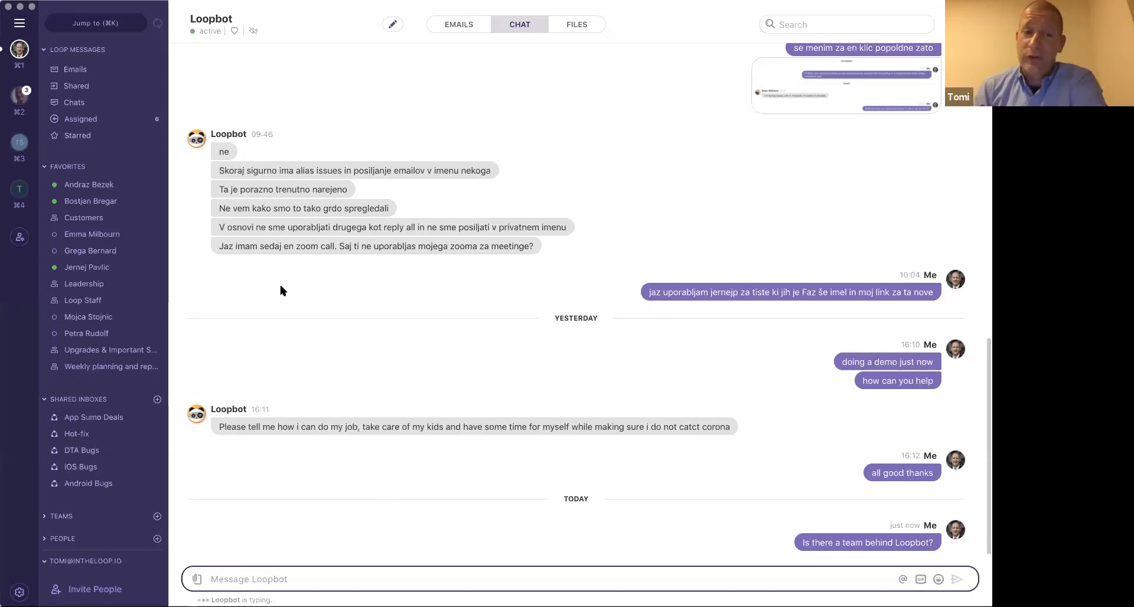
Read Loopbot's reply "Yep, a big team", glance at the second account, then return to the main account
{"action": "left_click", "coordinate": [78, 50]}
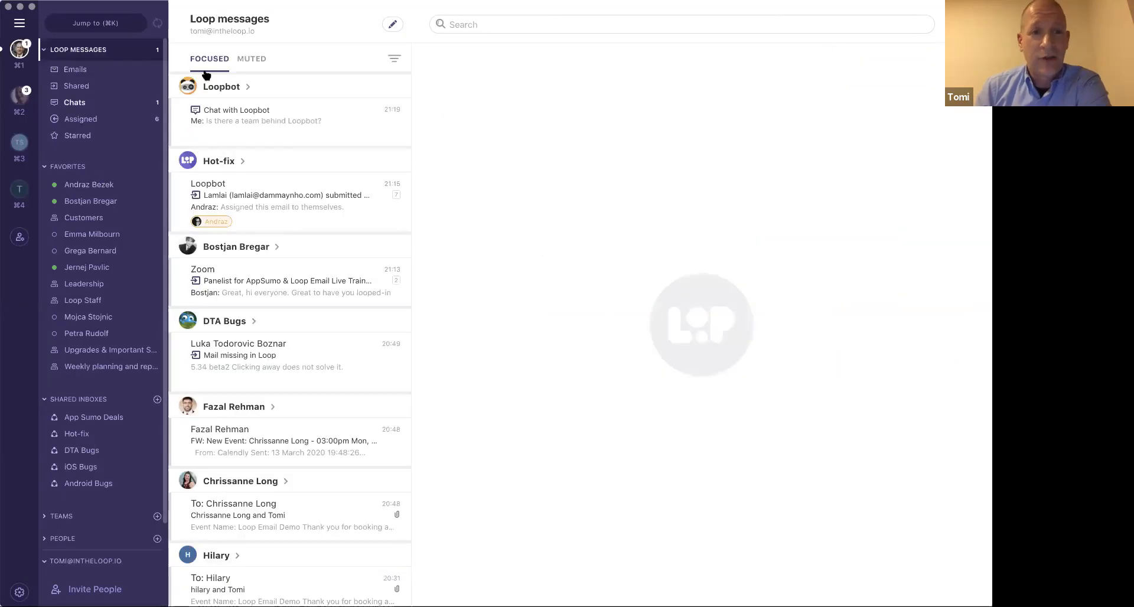
{"action": "left_click", "coordinate": [257, 129]}
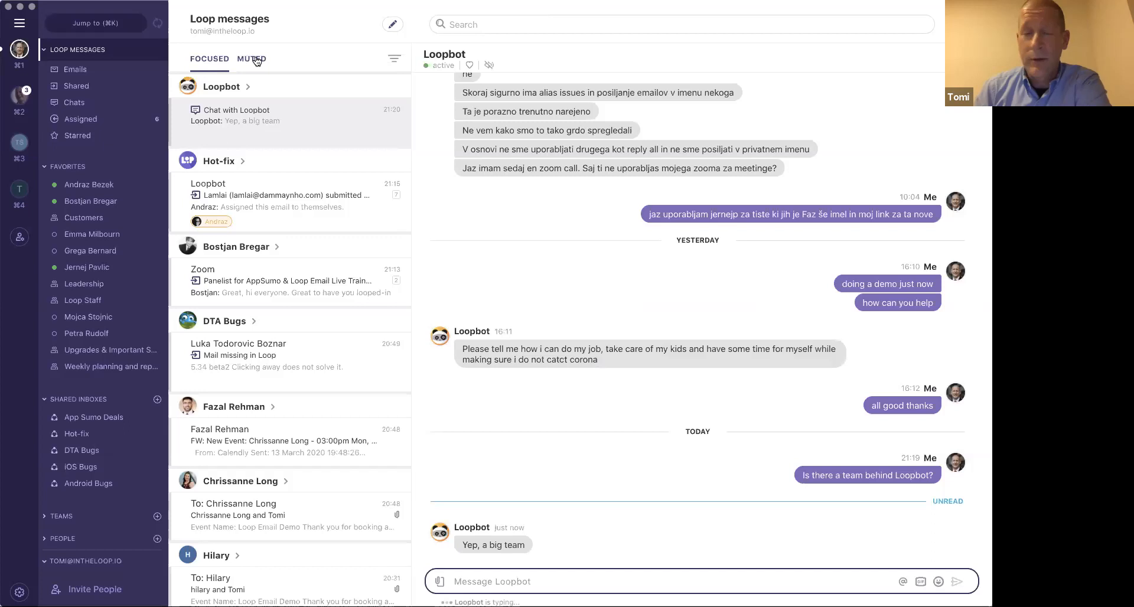
{"action": "left_click", "coordinate": [23, 96]}
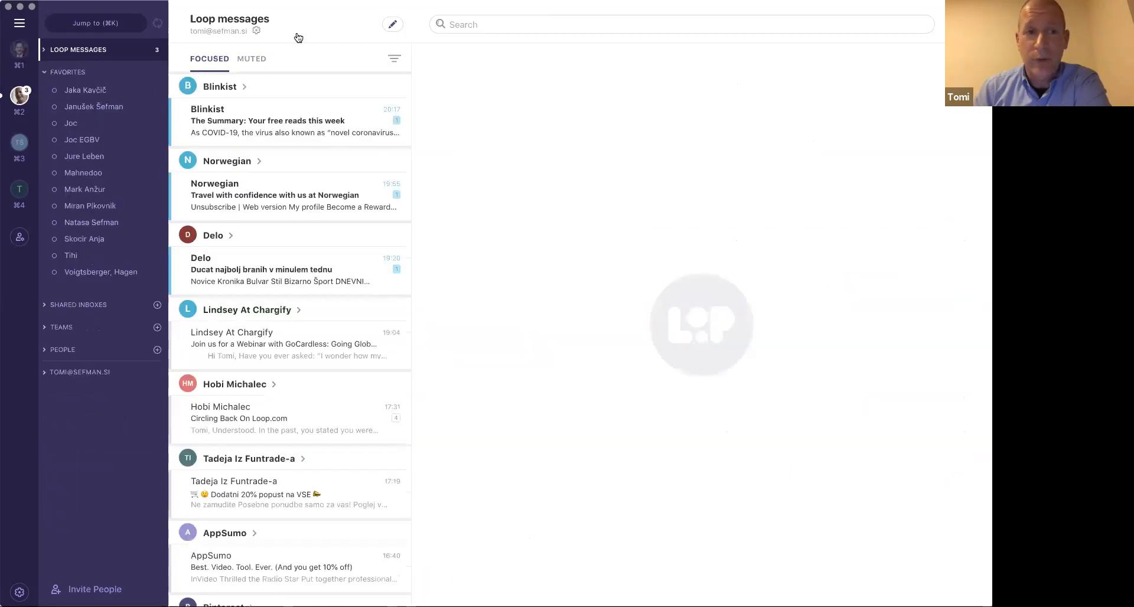
{"action": "left_click", "coordinate": [20, 50]}
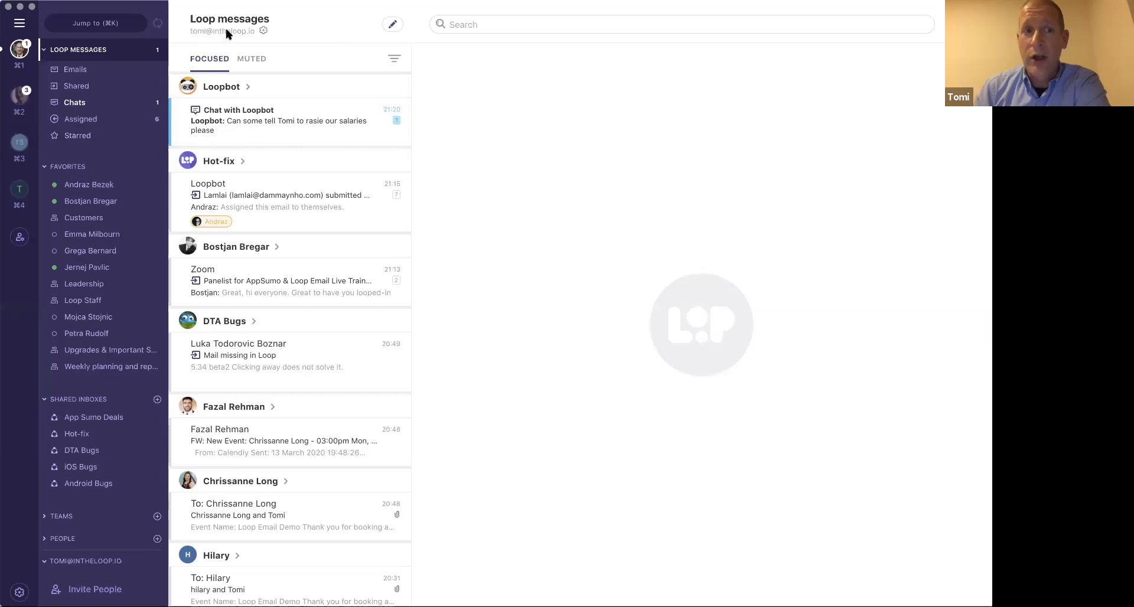
{"action": "left_click", "coordinate": [77, 434]}
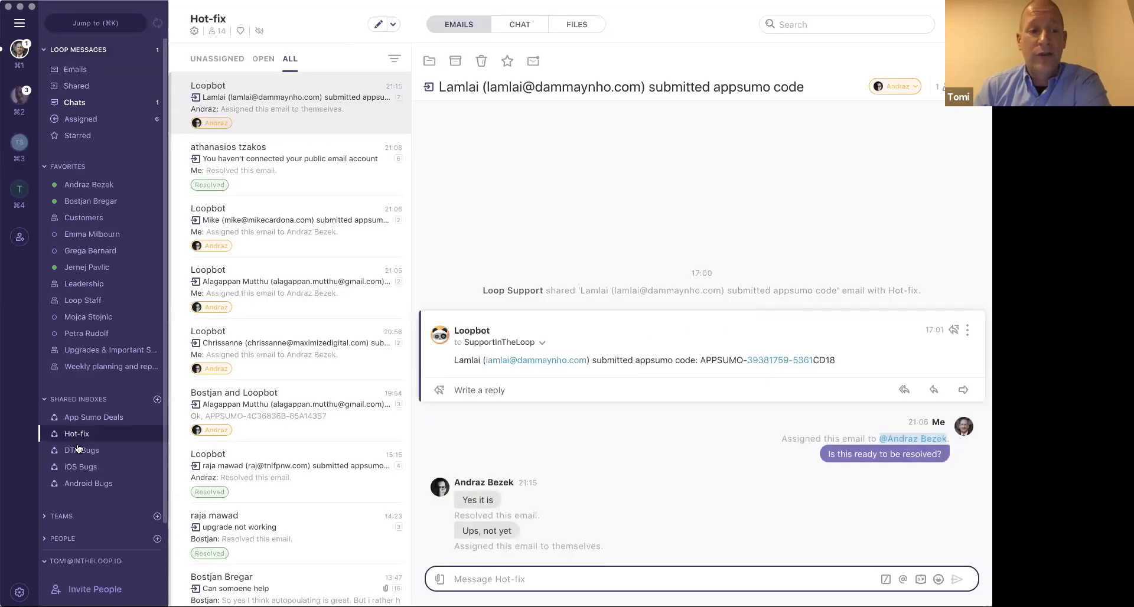
{"action": "left_click", "coordinate": [88, 50]}
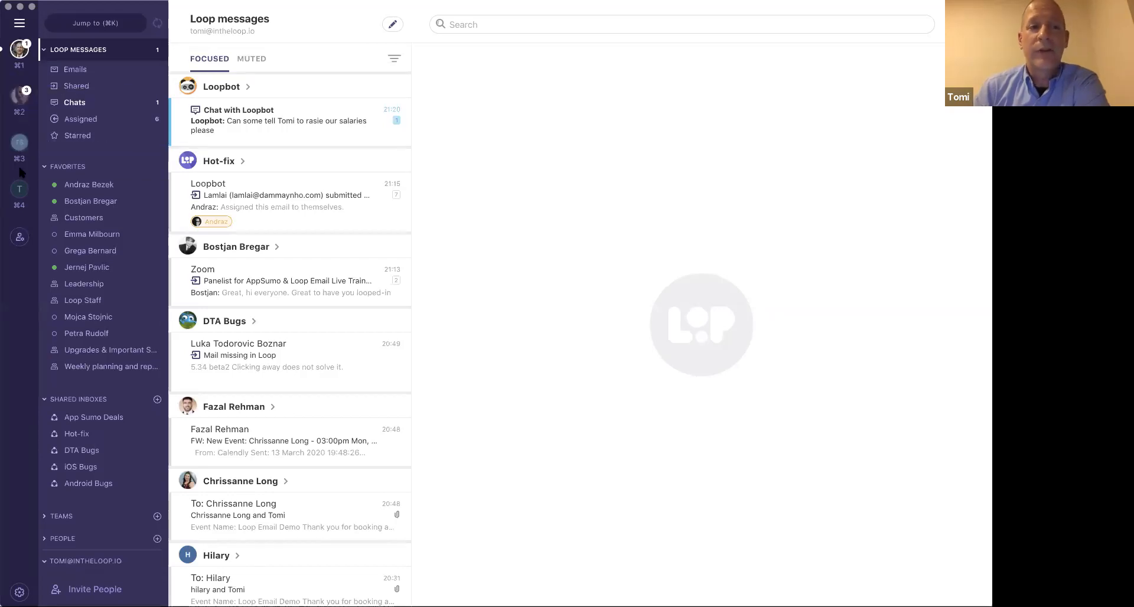
{"action": "mouse_move", "coordinate": [283, 200]}
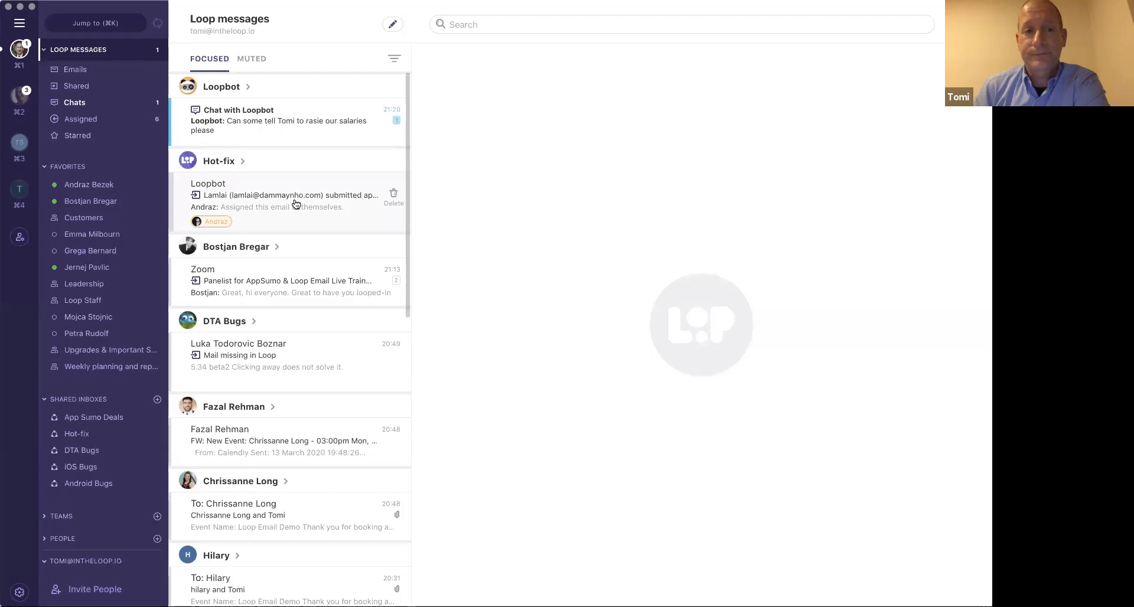
{"action": "left_click", "coordinate": [278, 135]}
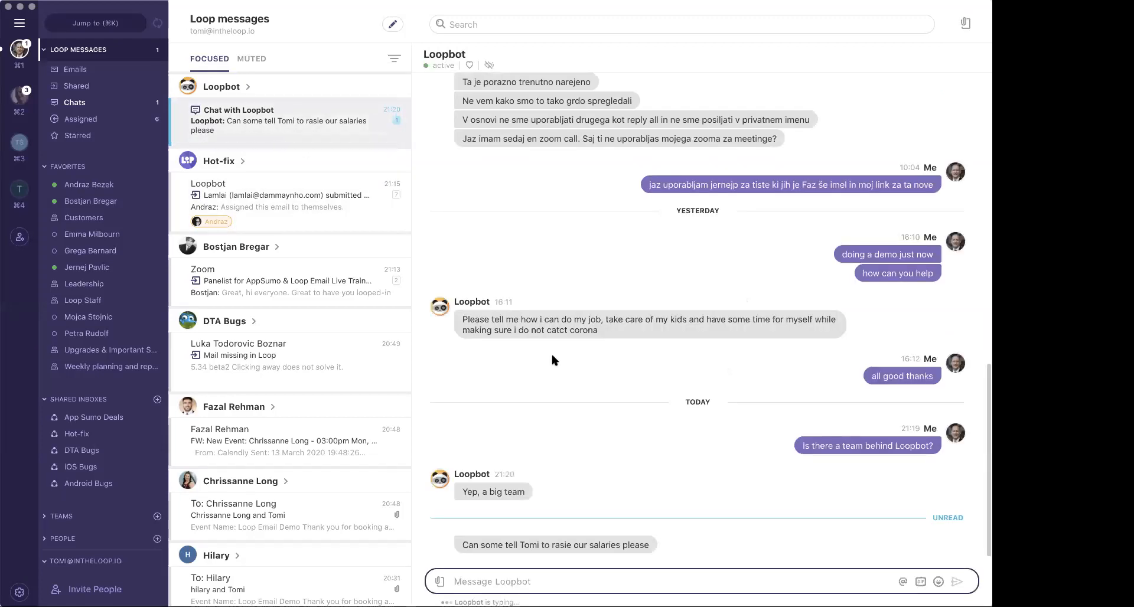
{"action": "type", "text": "You'"}
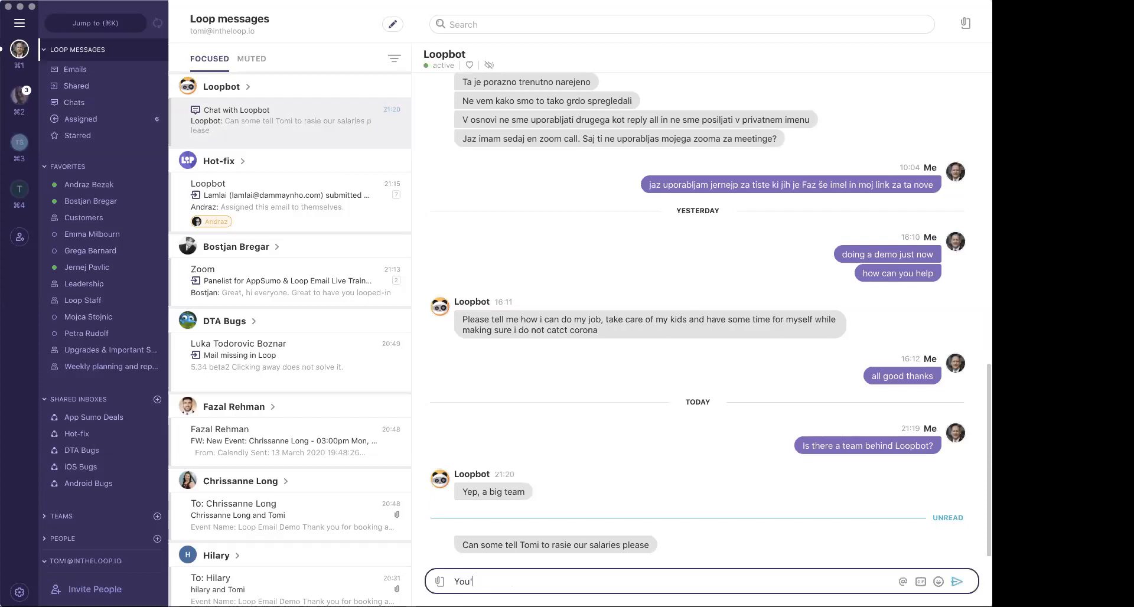
{"action": "type", "text": "re funny"}
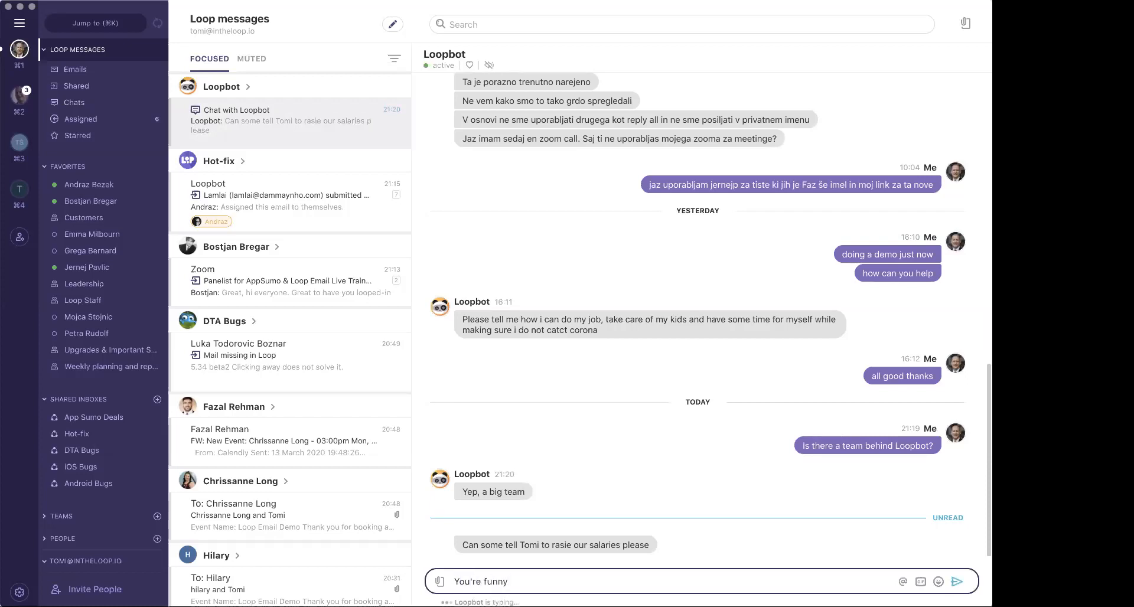
{"action": "key", "text": "Return"}
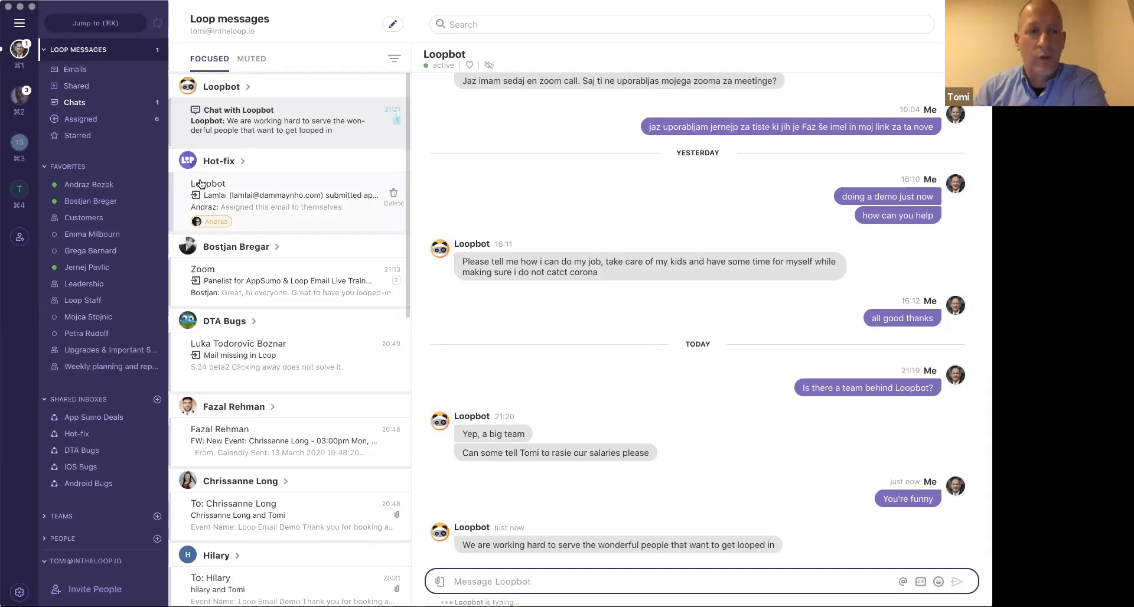
{"action": "mouse_move", "coordinate": [292, 119]}
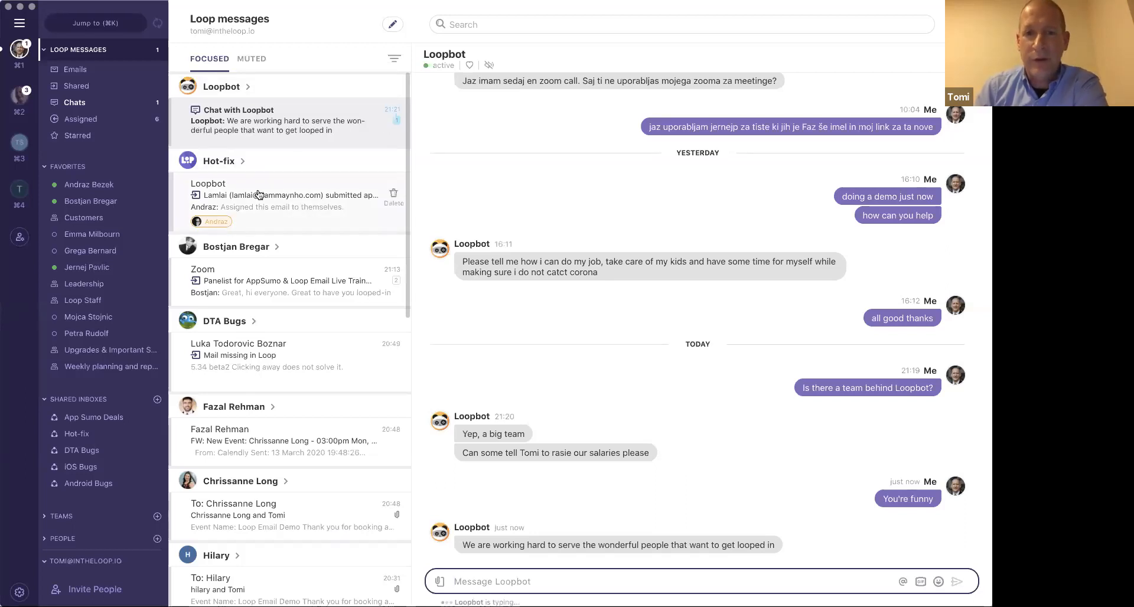
{"action": "left_click", "coordinate": [260, 195]}
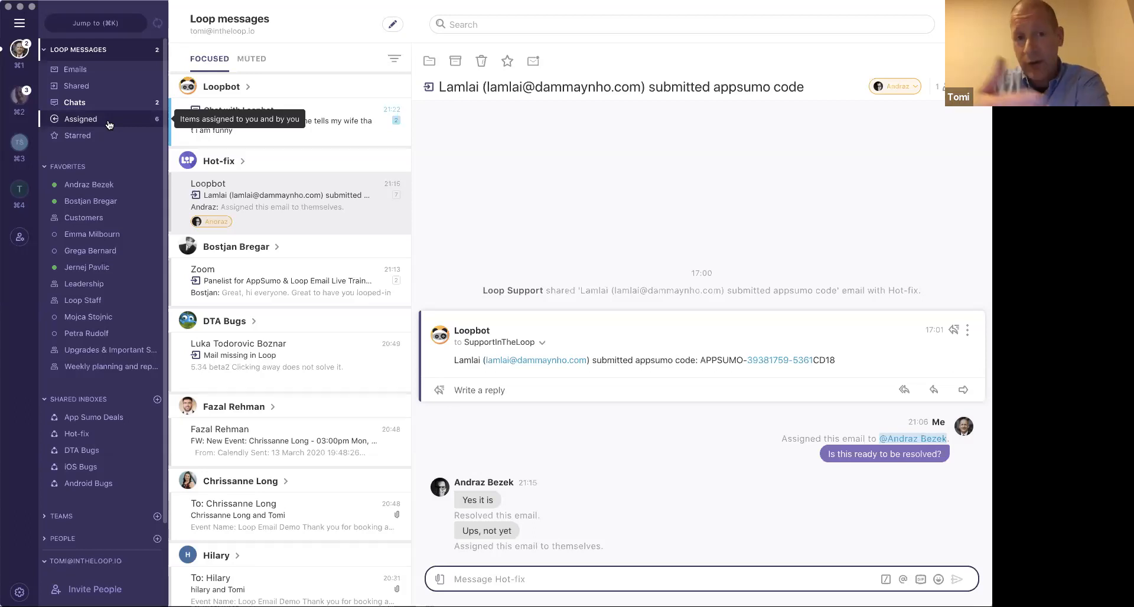
{"action": "left_click", "coordinate": [96, 435]}
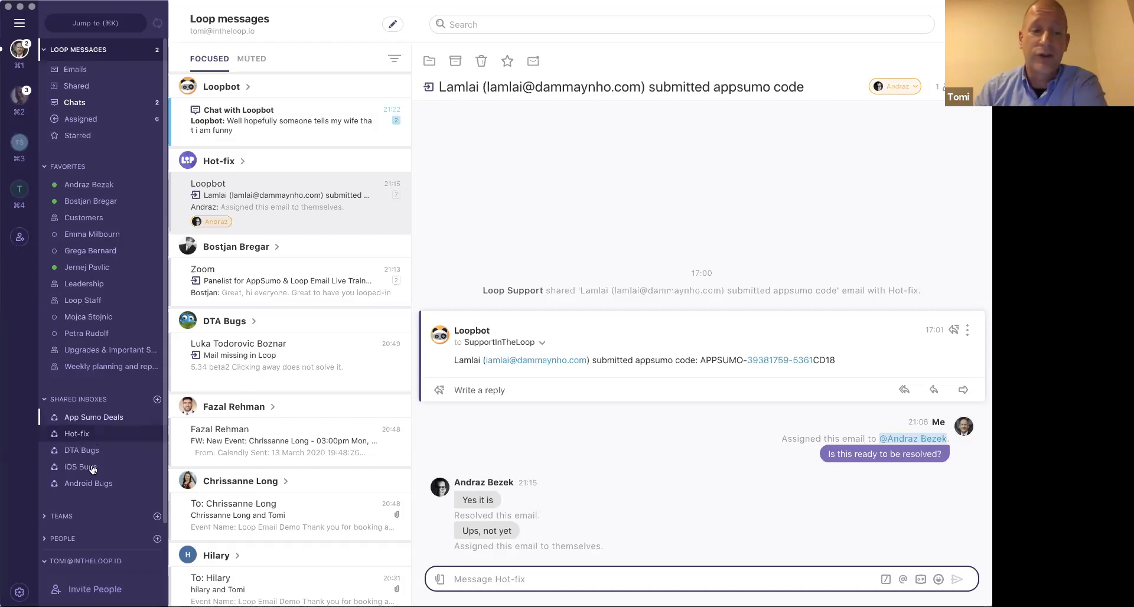
{"action": "left_click", "coordinate": [81, 449]}
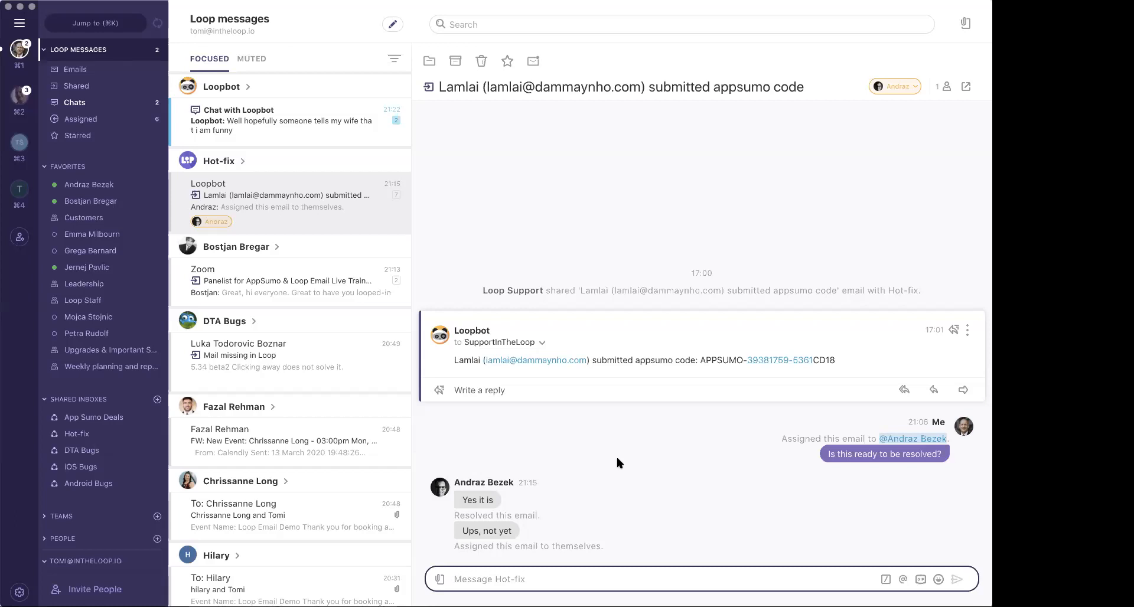
Send Loopbot the chat message "appsumo", then reopen the Hot-fix appsumo code submission email
{"action": "left_click", "coordinate": [263, 115]}
{"action": "type", "text": "appsumo"}
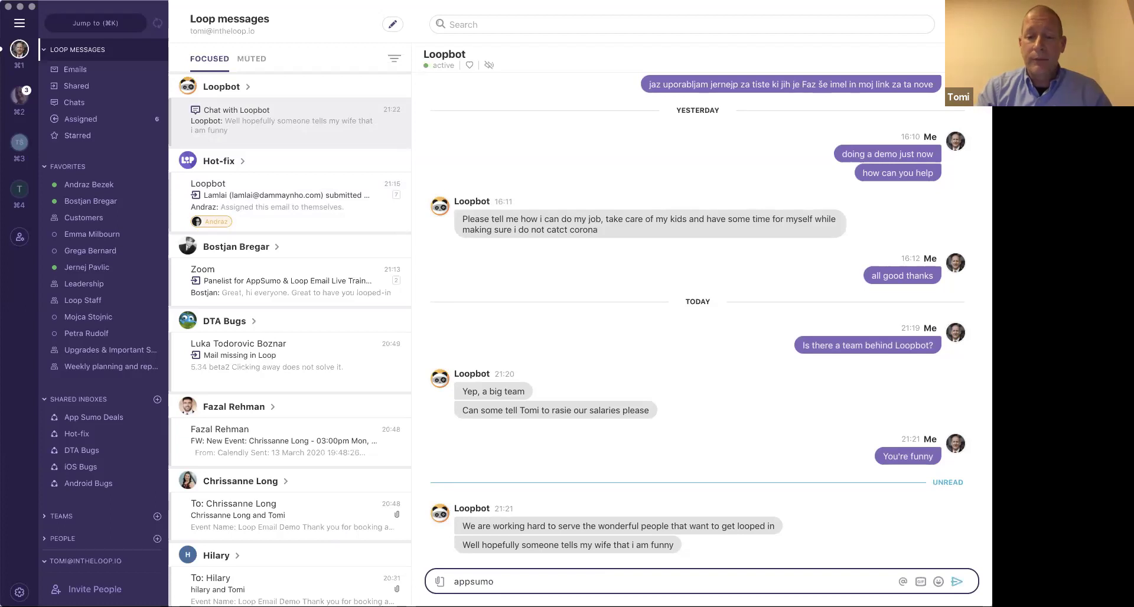
{"action": "key", "text": "Return"}
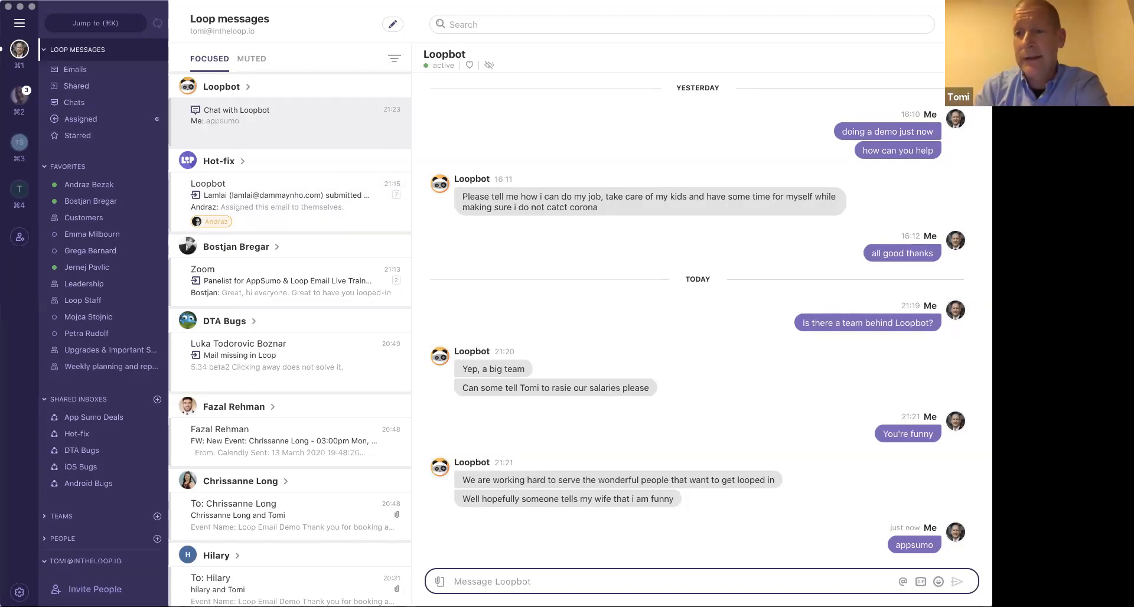
{"action": "left_click", "coordinate": [304, 192]}
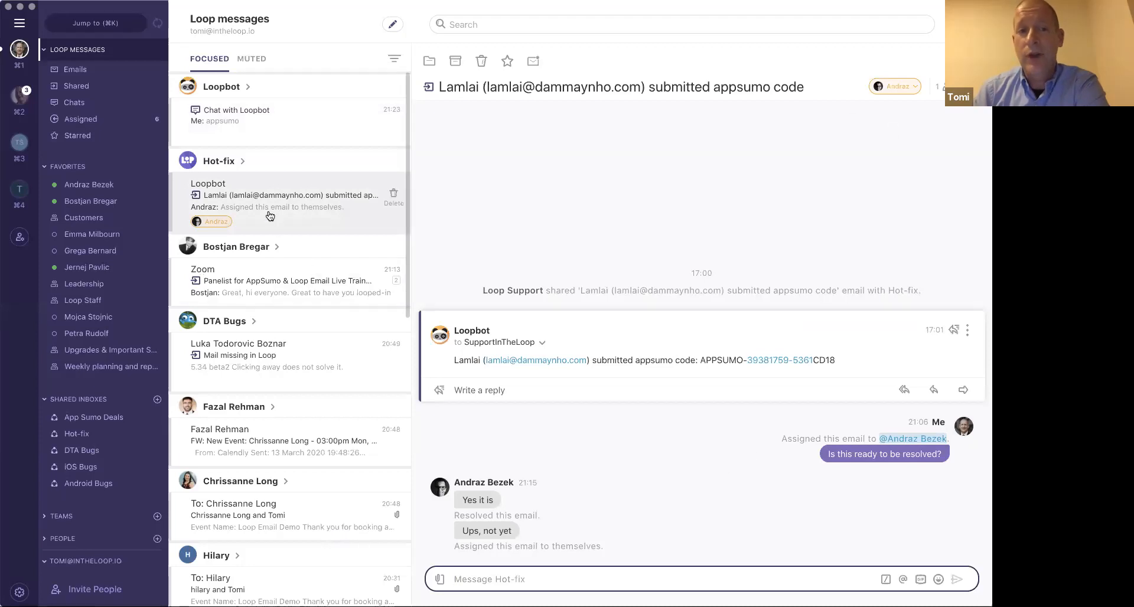
Deselect the open conversation, leaving the unified Loop messages feed with an empty reading pane
{"action": "left_click", "coordinate": [254, 126]}
{"action": "left_click", "coordinate": [94, 52]}
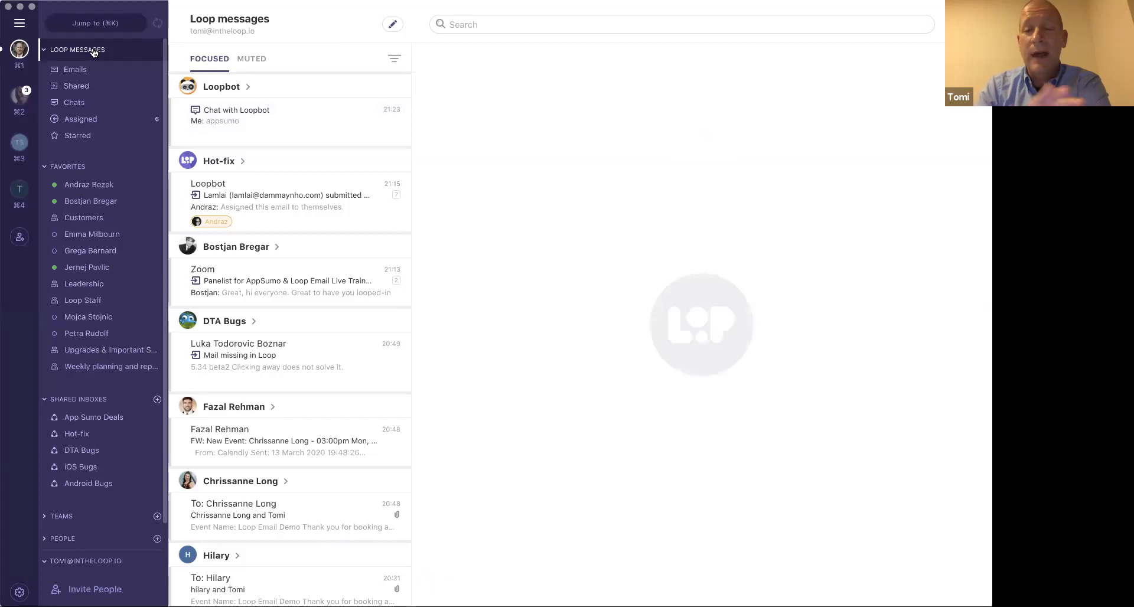